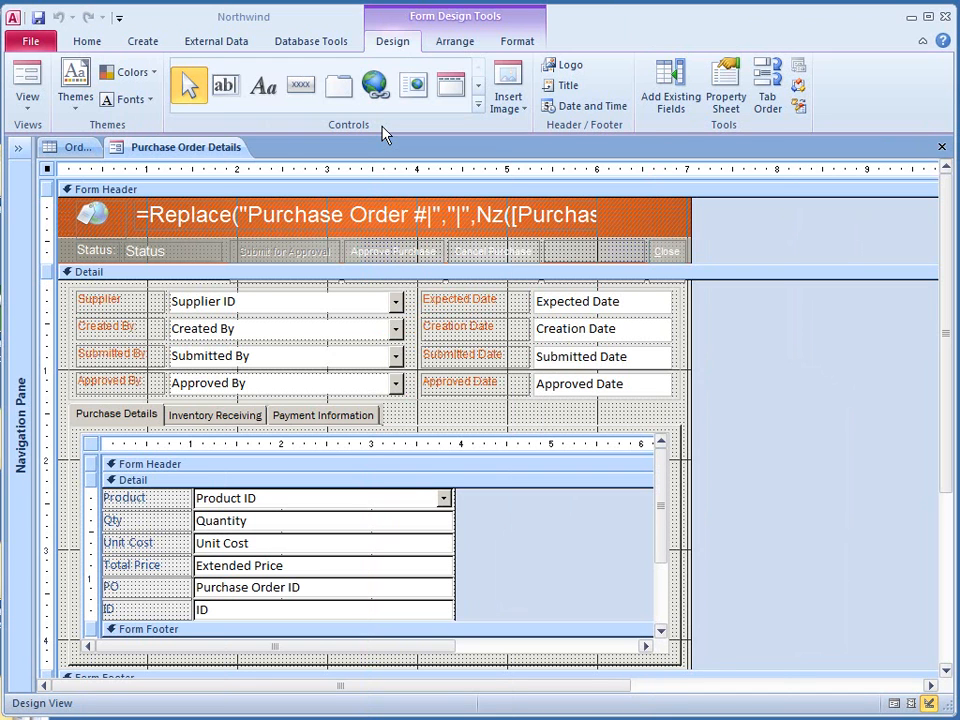
{"action": "left_click", "coordinate": [478, 105]}
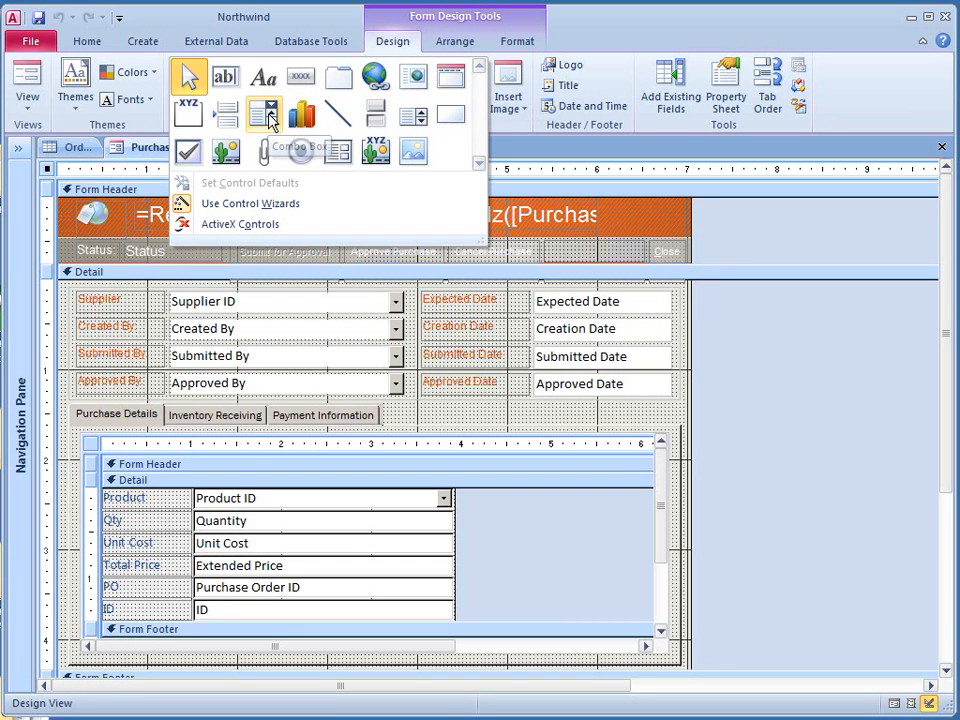
{"action": "left_click", "coordinate": [193, 157]}
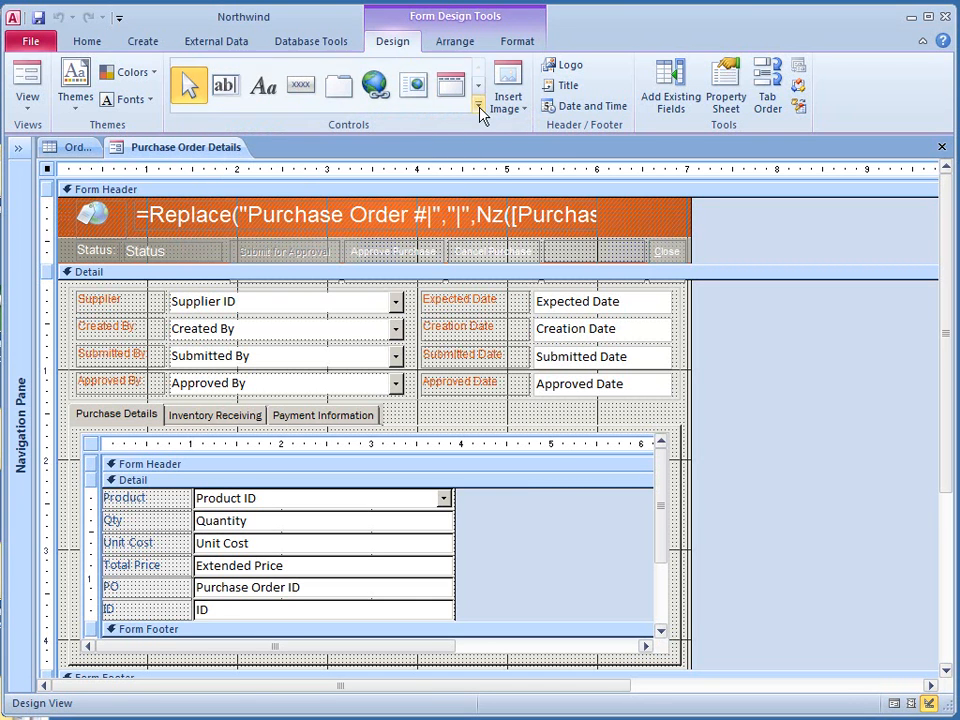
{"action": "left_click", "coordinate": [479, 108]}
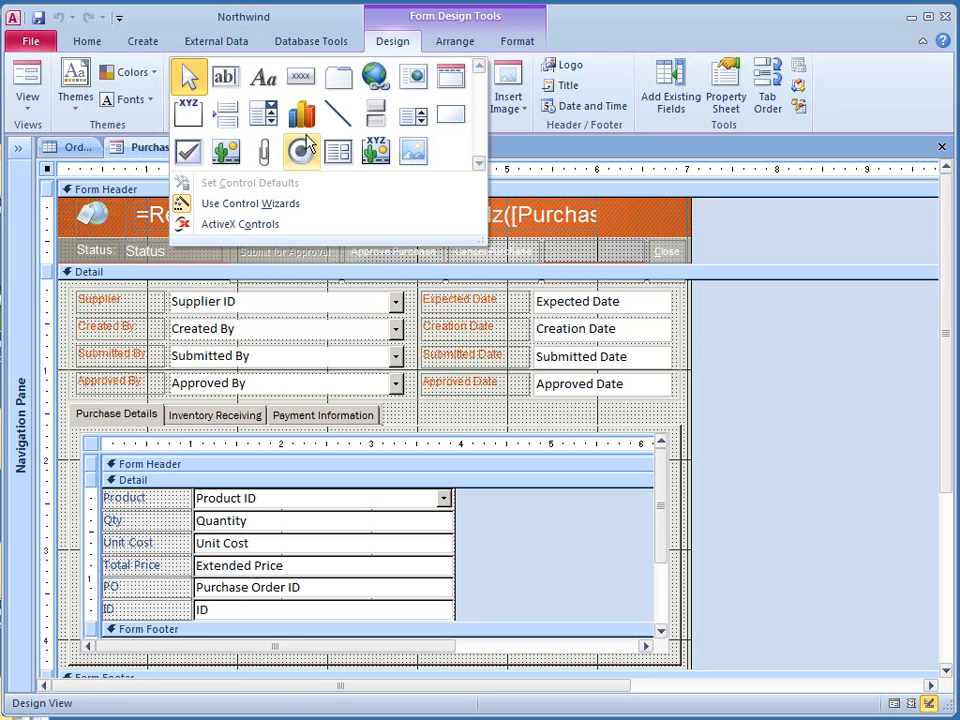
{"action": "left_click", "coordinate": [517, 160]}
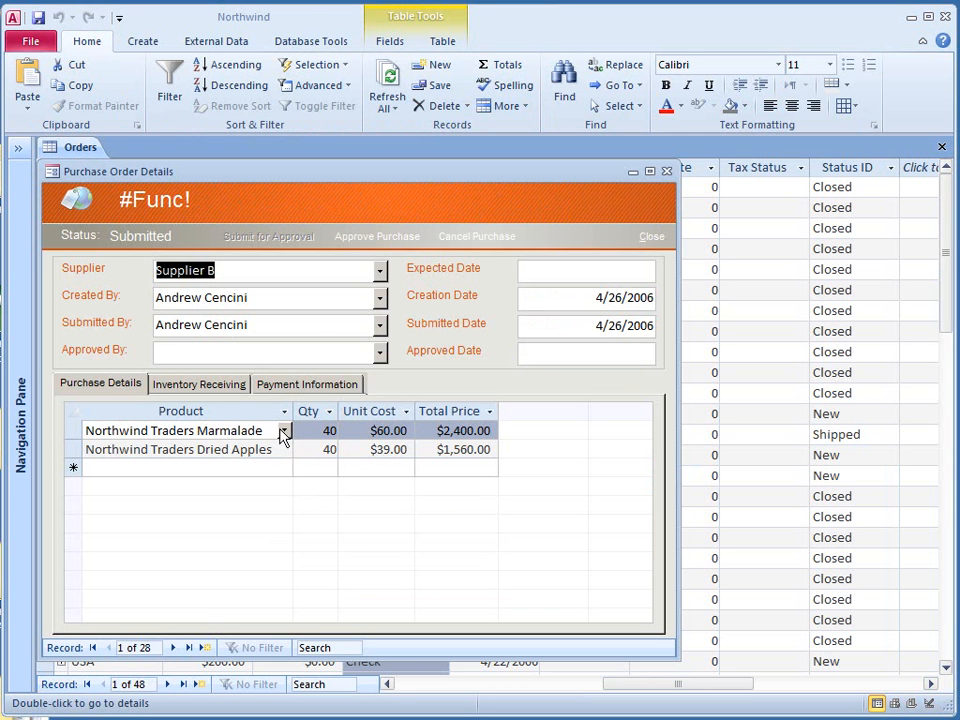
Examine the choices offered by the Product and Supplier combo boxes on the Purchase Order Details form
{"action": "left_click", "coordinate": [285, 436]}
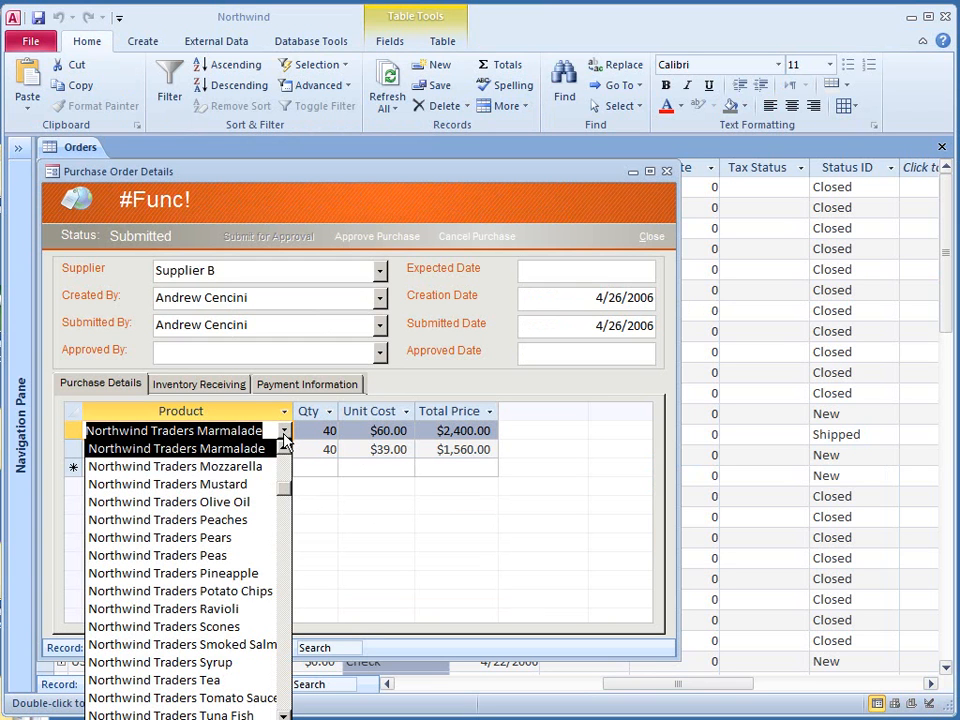
{"action": "left_click", "coordinate": [285, 436]}
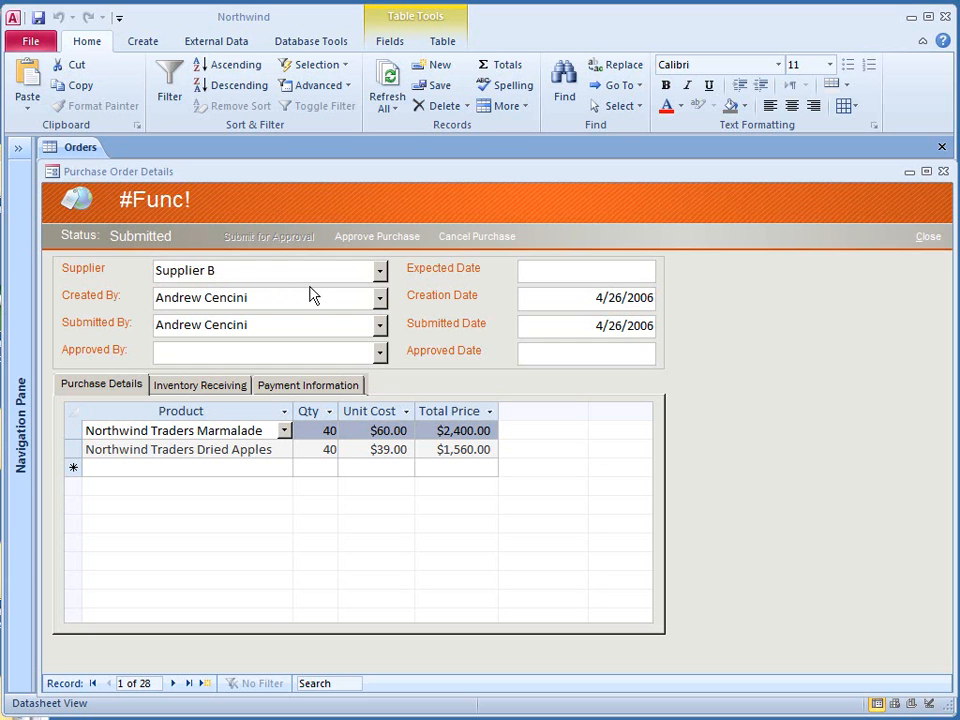
{"action": "left_click", "coordinate": [381, 281]}
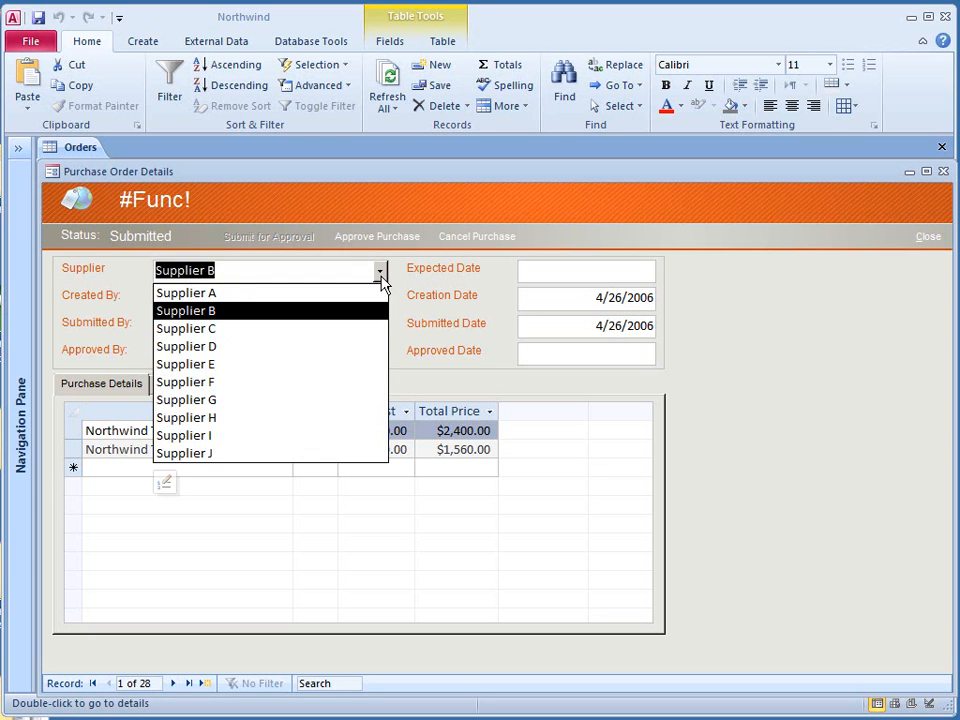
{"action": "left_click", "coordinate": [381, 280]}
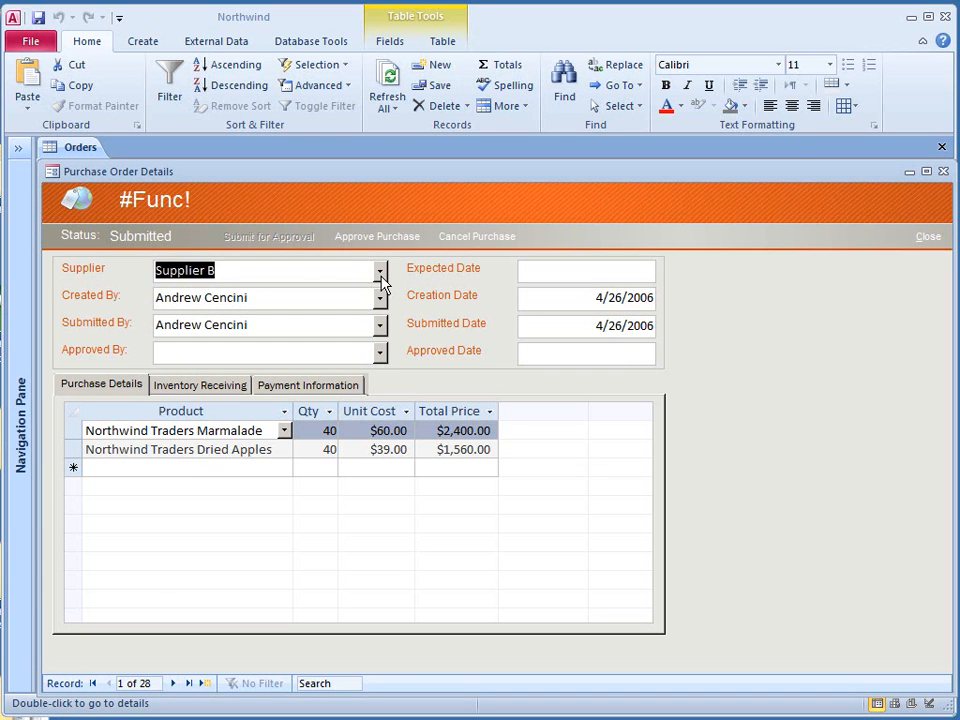
Switch the Purchase Order Details form to Layout View and show its Payment Information page
{"action": "left_click_drag", "start_coordinate": [81, 171], "coordinate": [78, 148]}
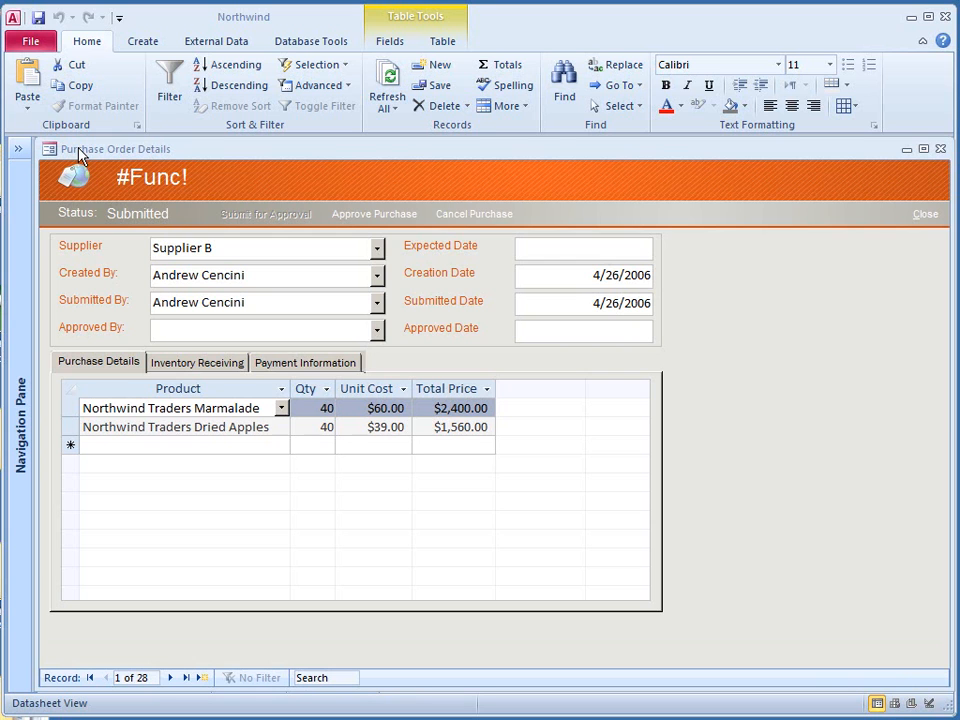
{"action": "left_click", "coordinate": [291, 370]}
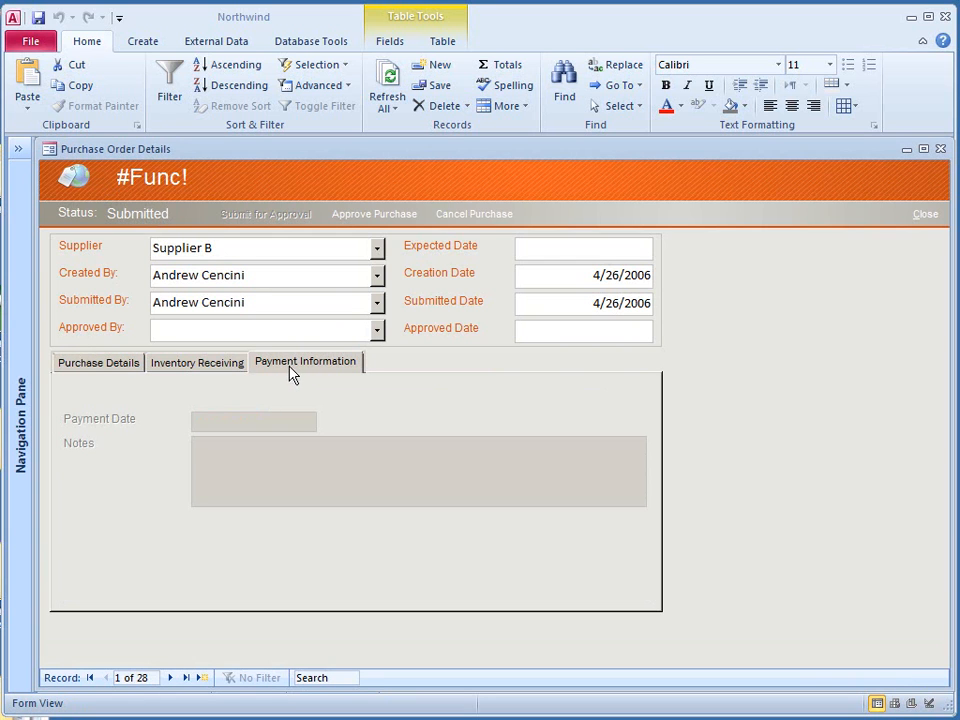
{"action": "right_click", "coordinate": [131, 157]}
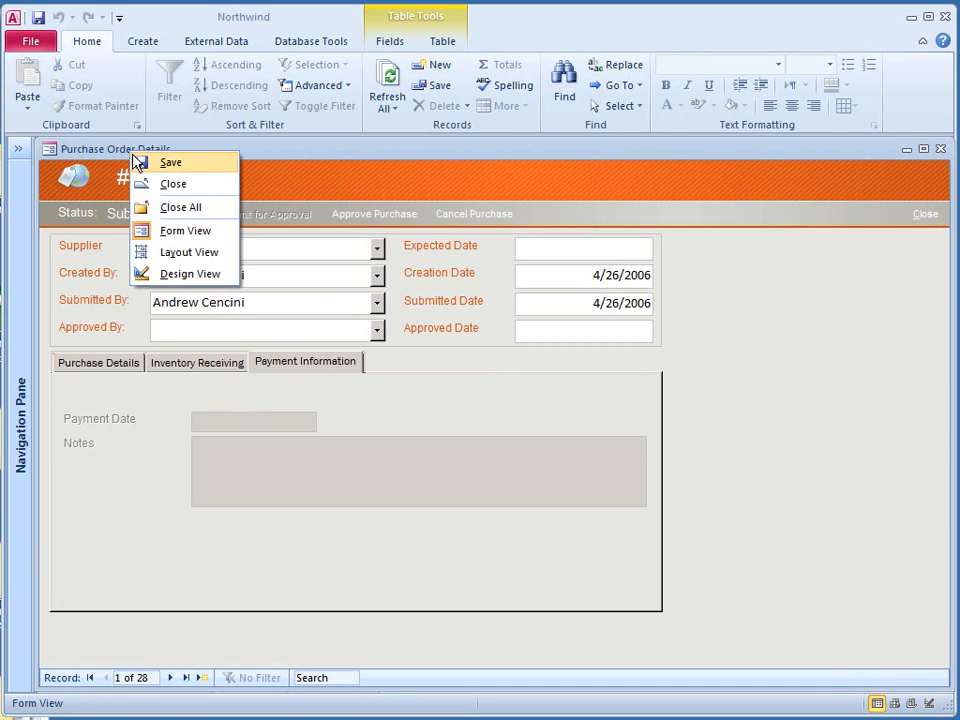
{"action": "left_click", "coordinate": [192, 253]}
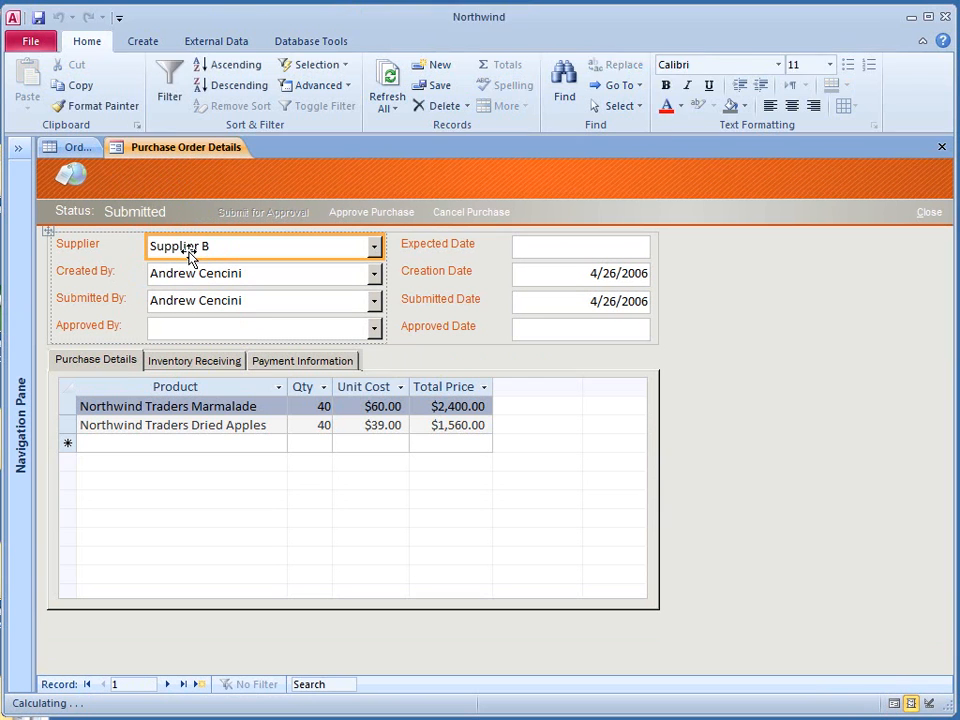
{"action": "left_click", "coordinate": [279, 364]}
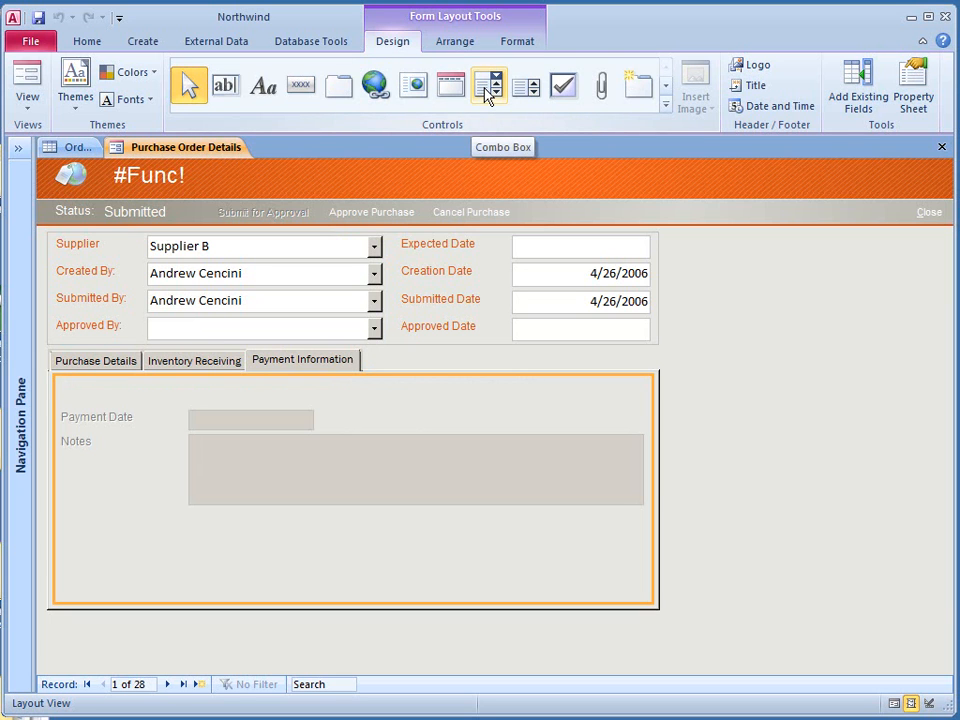
Add a combo box to the Payment Information page that gets its values from the Orders table
{"action": "left_click", "coordinate": [488, 91]}
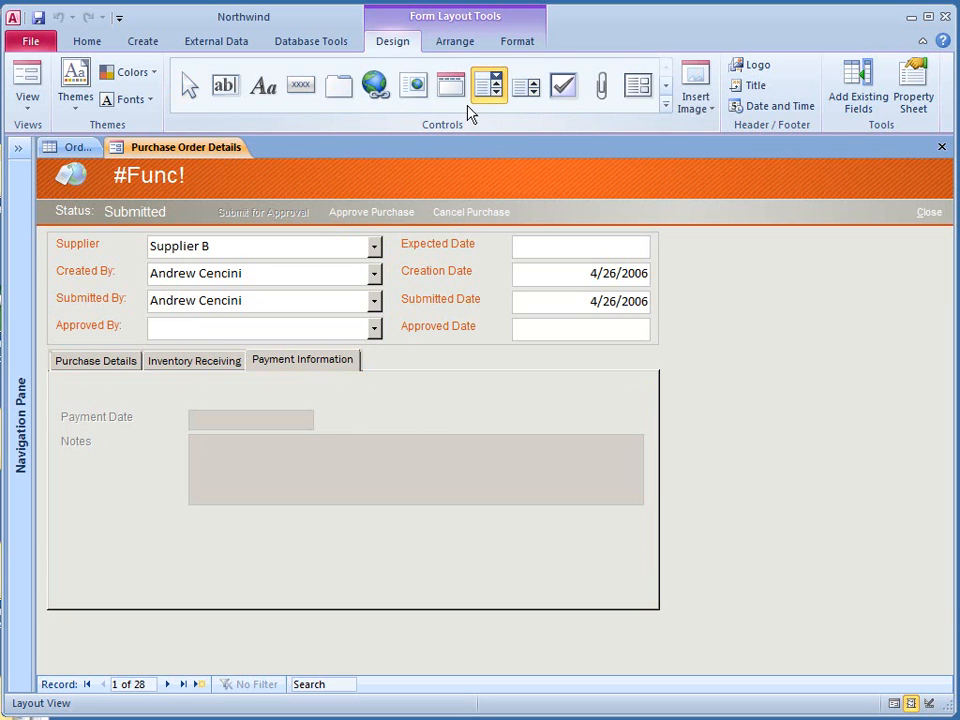
{"action": "left_click", "coordinate": [193, 520]}
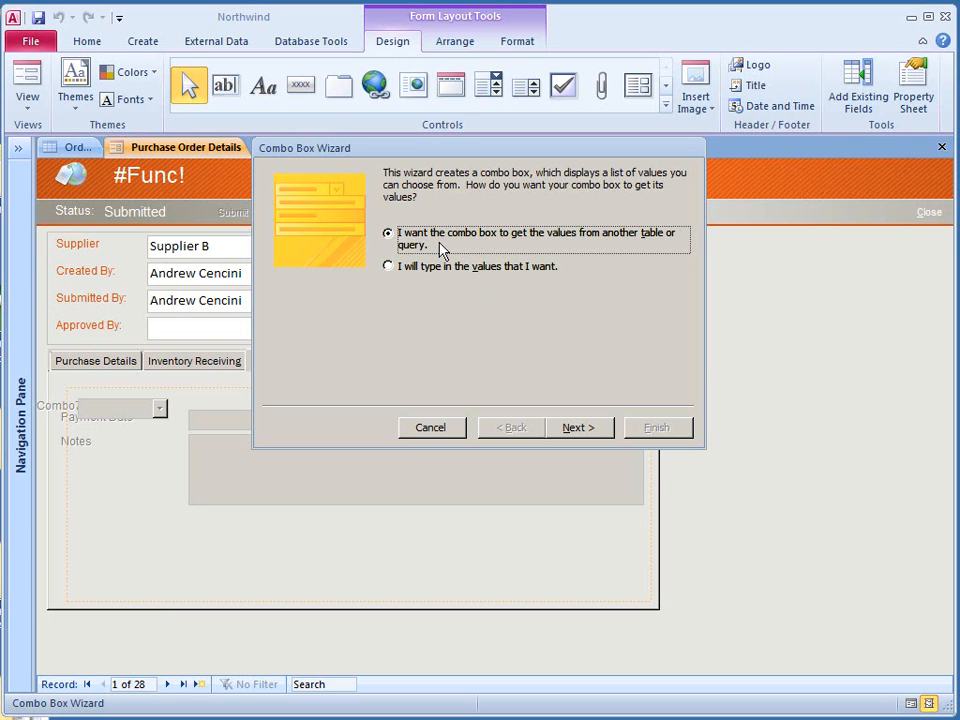
{"action": "left_click", "coordinate": [577, 427]}
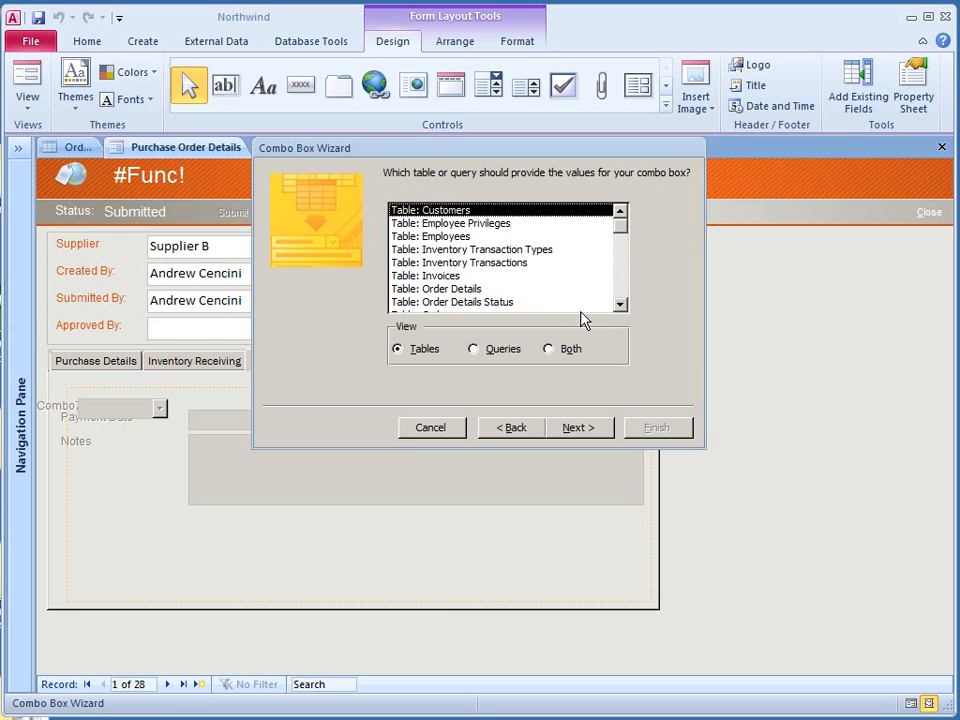
{"action": "left_click", "coordinate": [620, 304]}
{"action": "left_click", "coordinate": [620, 304]}
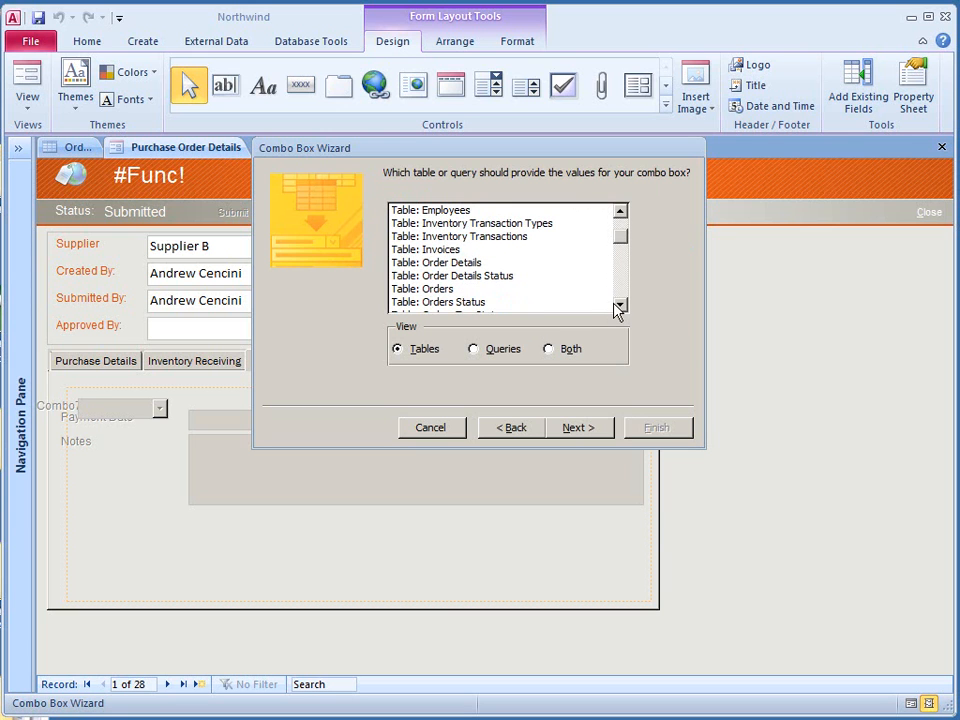
{"action": "left_click", "coordinate": [447, 292]}
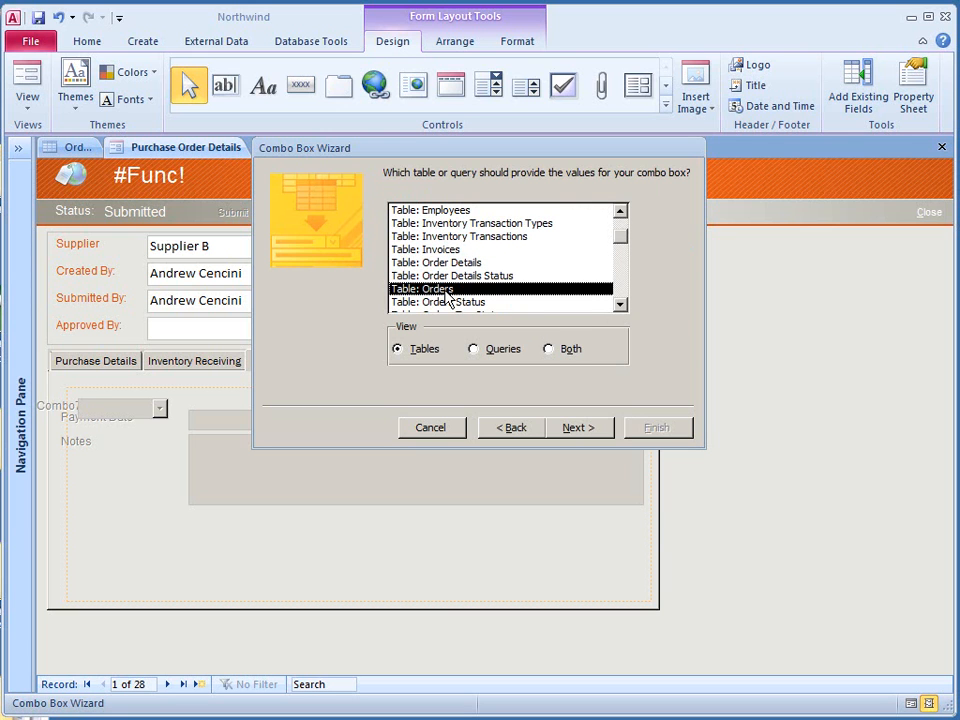
{"action": "left_click", "coordinate": [577, 429]}
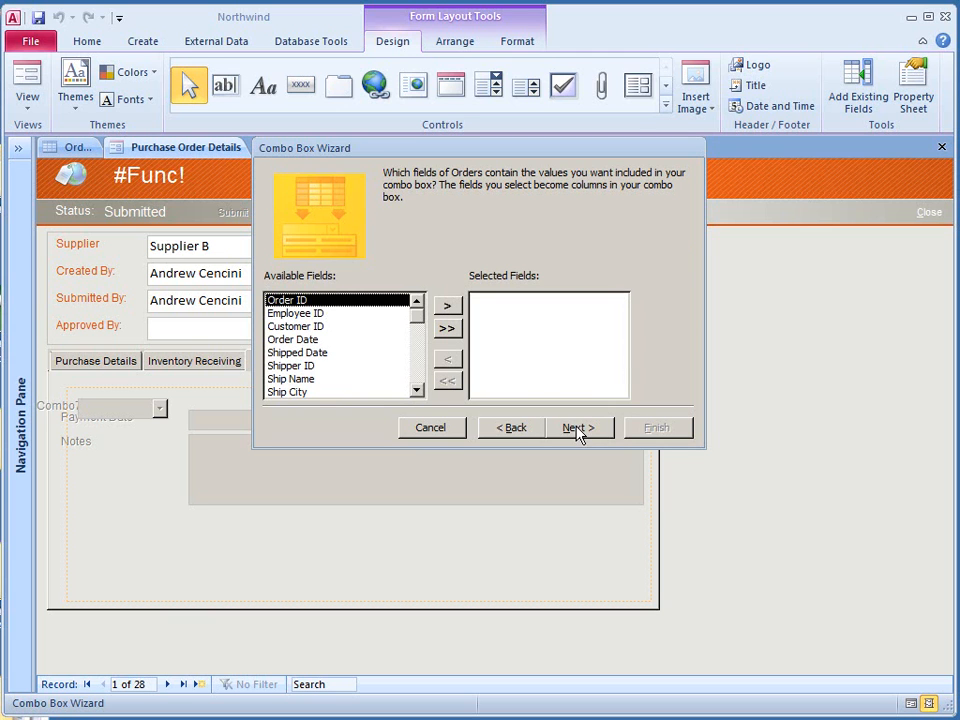
Include the Payment Type field of the Orders table as the combo box's column
{"action": "left_click", "coordinate": [418, 391]}
{"action": "left_click", "coordinate": [418, 391]}
{"action": "left_click", "coordinate": [418, 391]}
{"action": "left_click", "coordinate": [418, 391]}
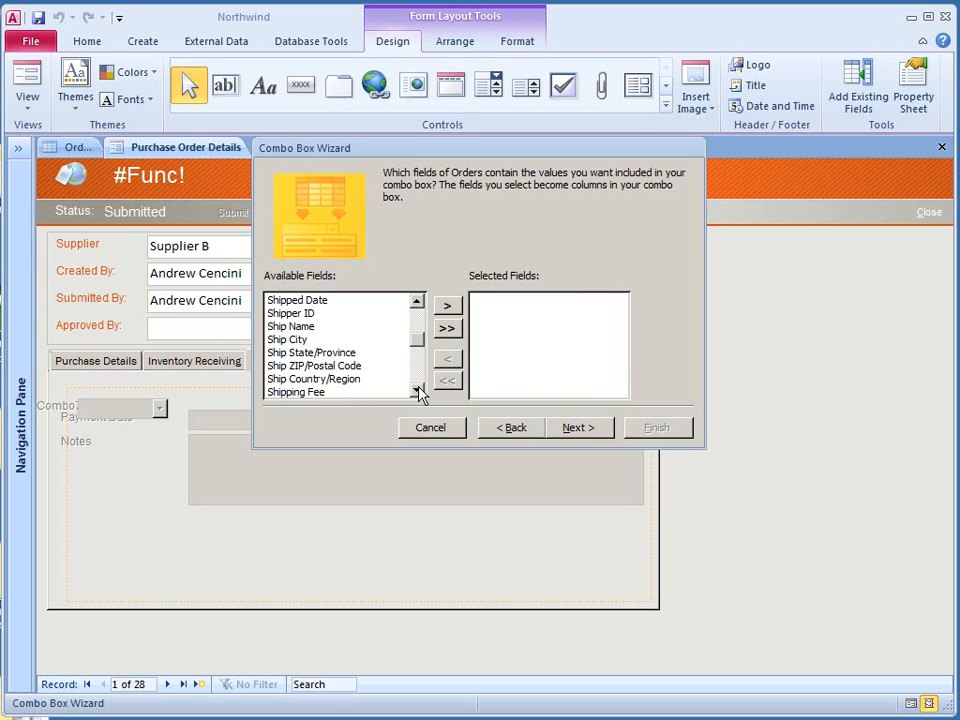
{"action": "left_click", "coordinate": [418, 391]}
{"action": "left_click", "coordinate": [418, 391]}
{"action": "left_click", "coordinate": [418, 391]}
{"action": "left_click", "coordinate": [418, 391]}
{"action": "left_click", "coordinate": [418, 391]}
{"action": "left_click", "coordinate": [418, 391]}
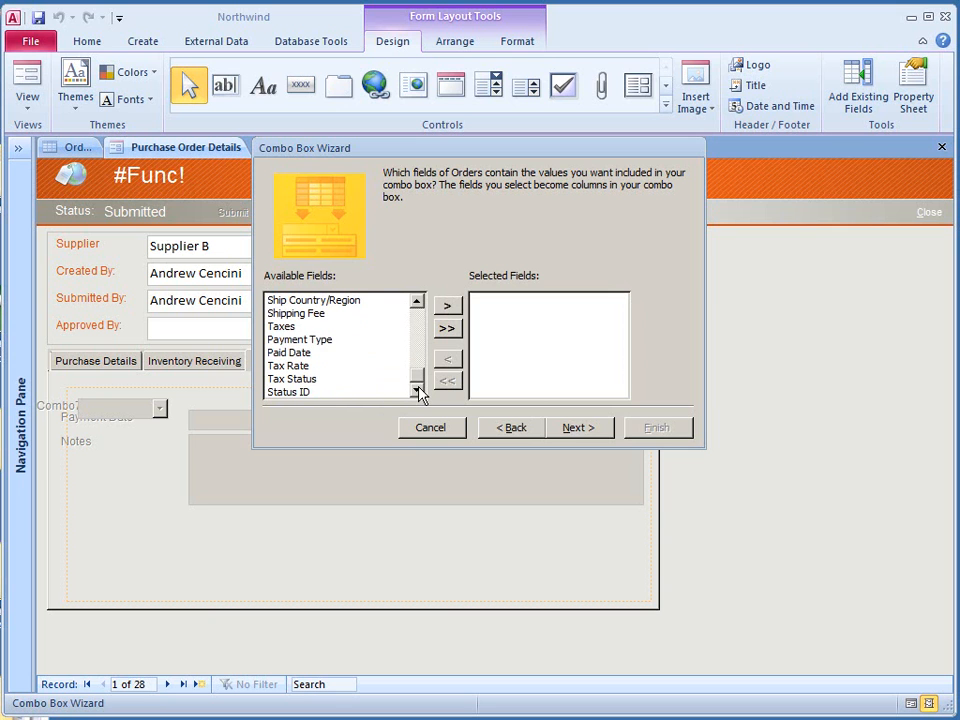
{"action": "left_click", "coordinate": [310, 340]}
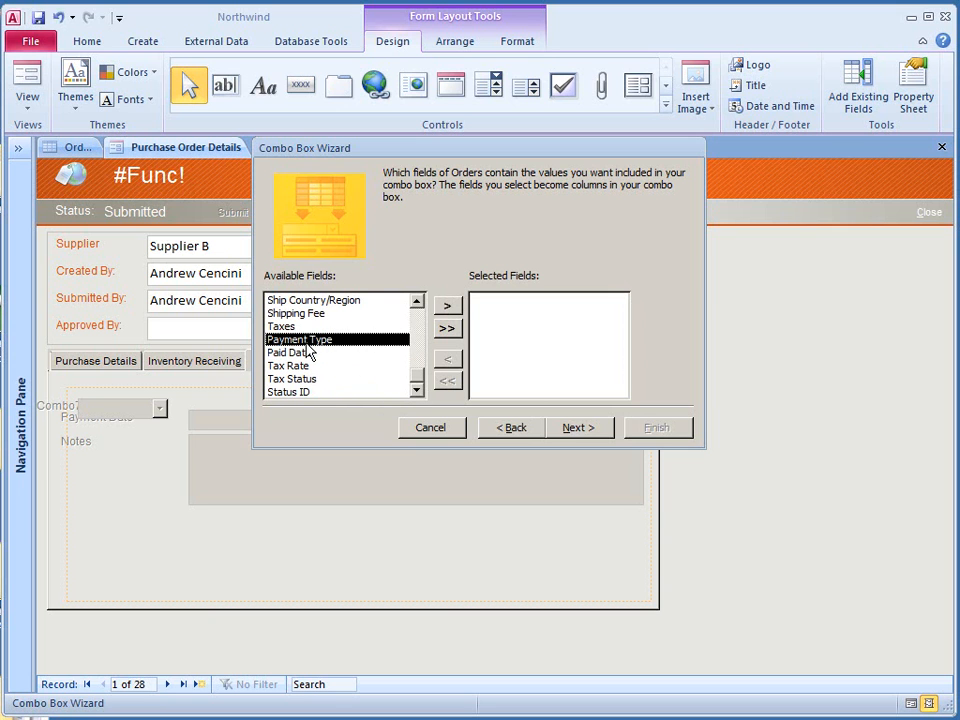
{"action": "left_click", "coordinate": [446, 307]}
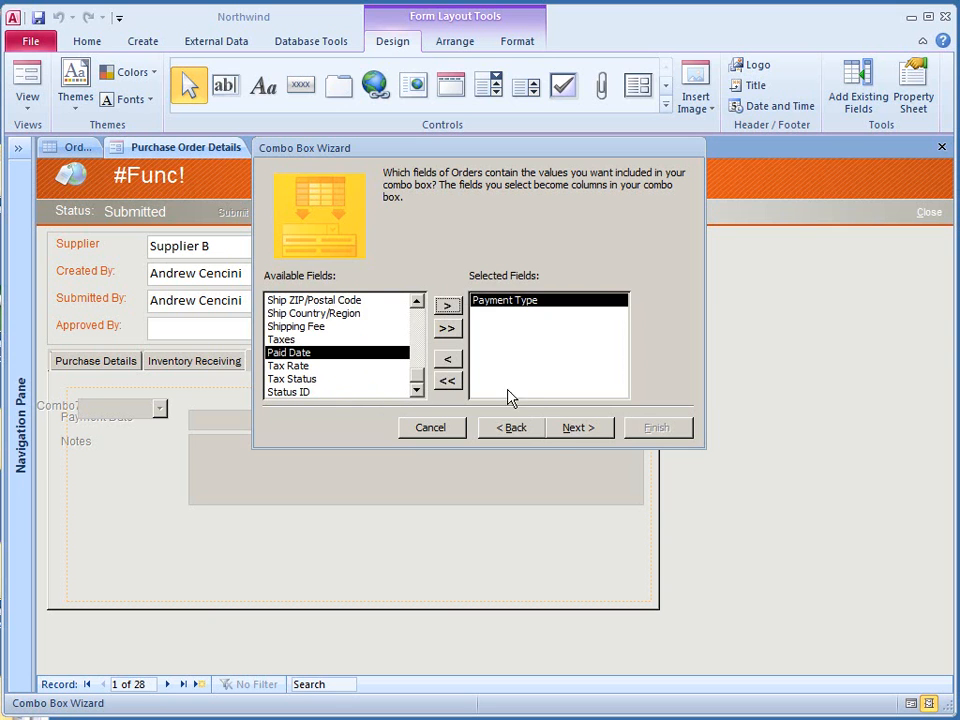
Finish the combo box without sorting, keeping the key column hidden and the value remembered for later use
{"action": "left_click", "coordinate": [581, 428]}
{"action": "left_click", "coordinate": [579, 428]}
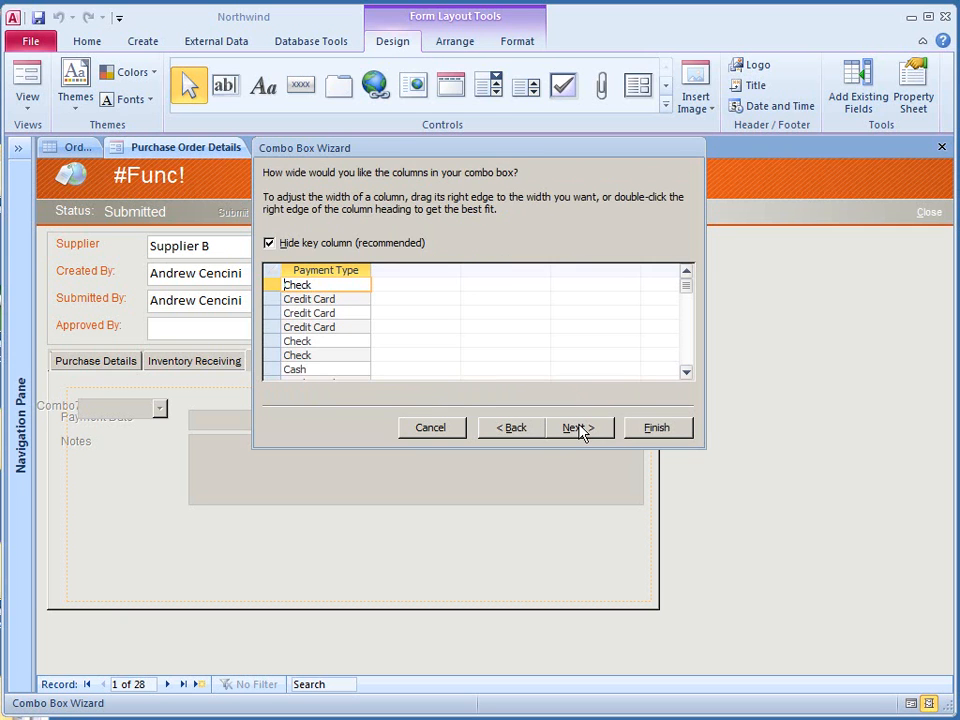
{"action": "left_click", "coordinate": [579, 428]}
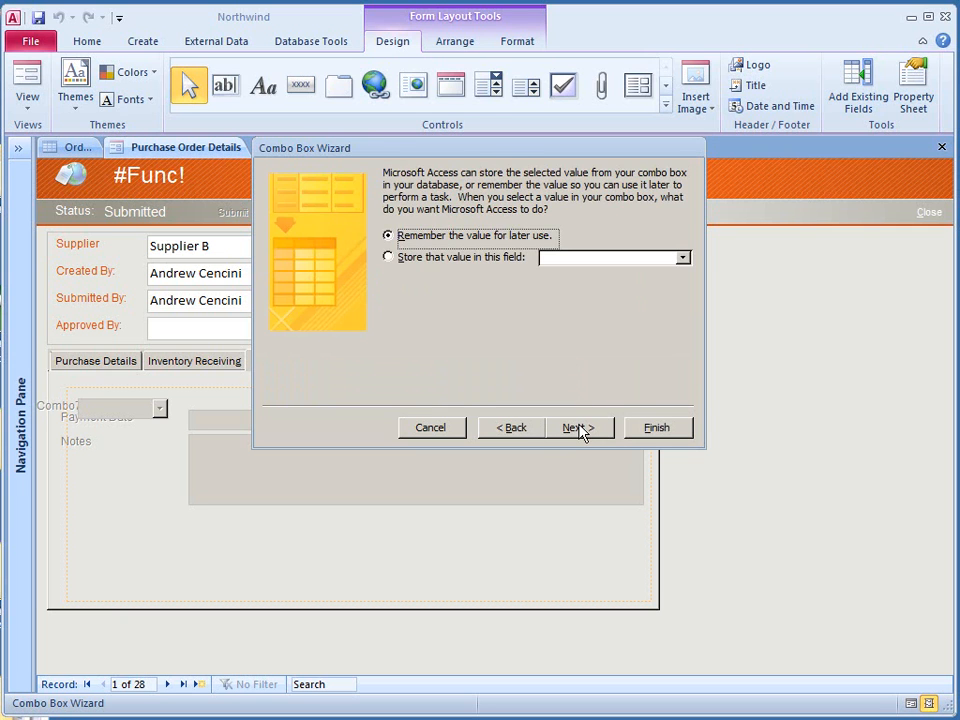
{"action": "left_click", "coordinate": [650, 430]}
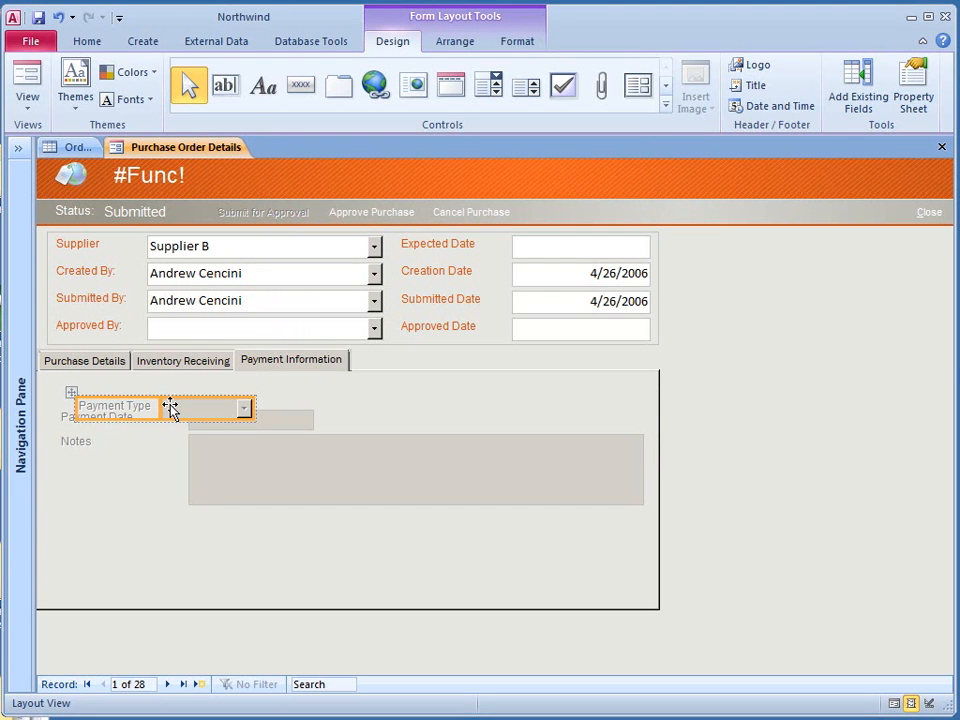
Position the new combo box and its label just above Payment Date and widen them
{"action": "mouse_move", "coordinate": [171, 408]}
{"action": "left_mouse_down"}
{"action": "mouse_move", "coordinate": [223, 405]}
{"action": "mouse_move", "coordinate": [160, 392]}
{"action": "left_mouse_up"}
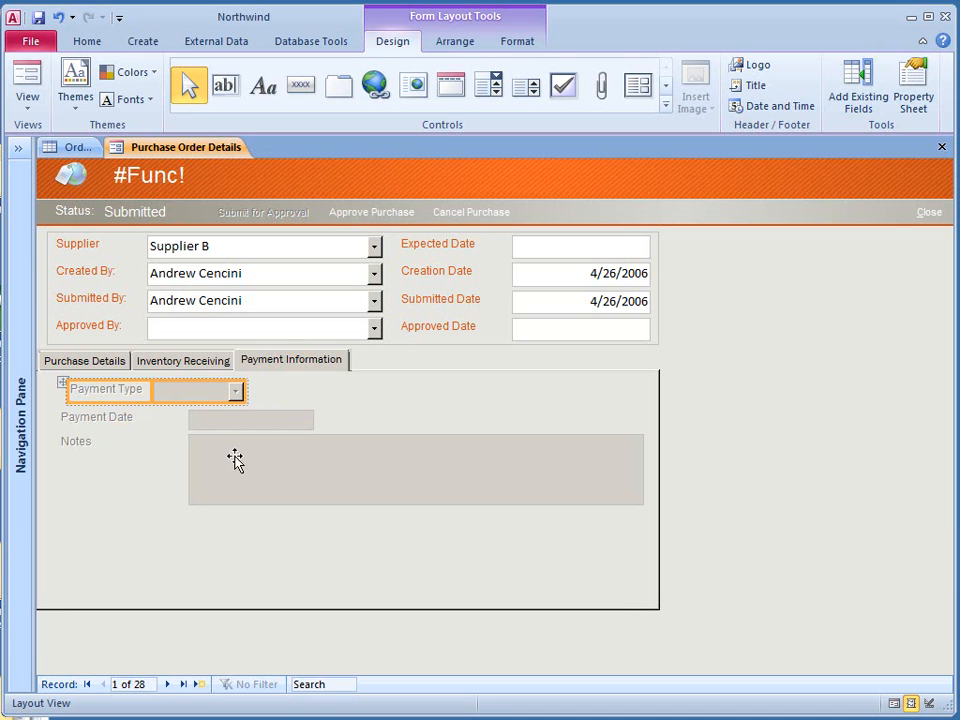
{"action": "left_click_drag", "start_coordinate": [244, 392], "coordinate": [270, 392]}
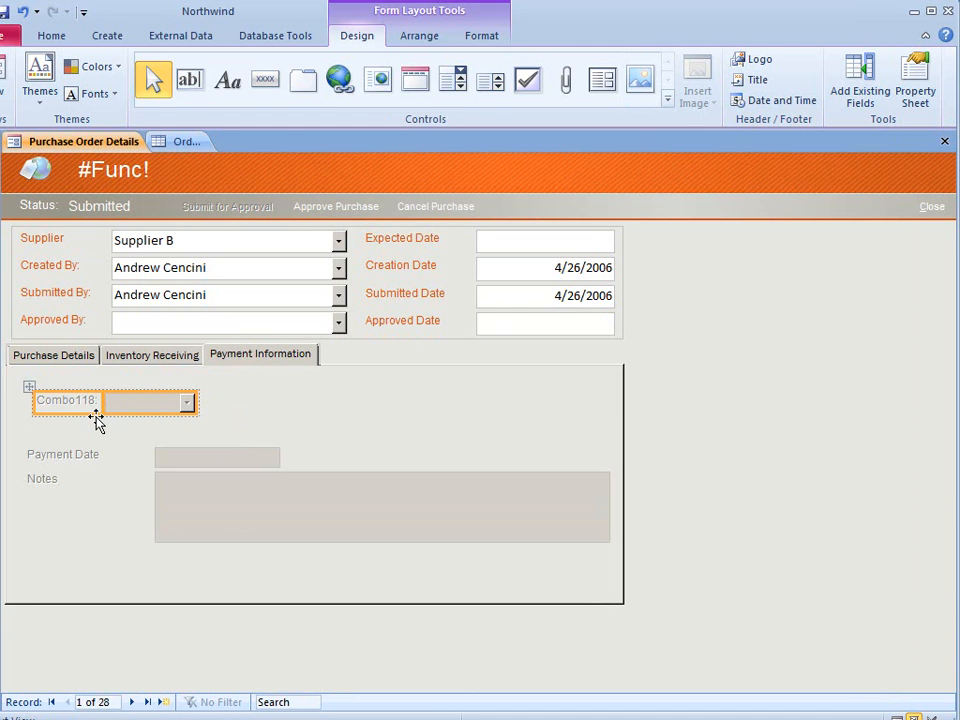
{"action": "left_click_drag", "start_coordinate": [86, 410], "coordinate": [77, 426]}
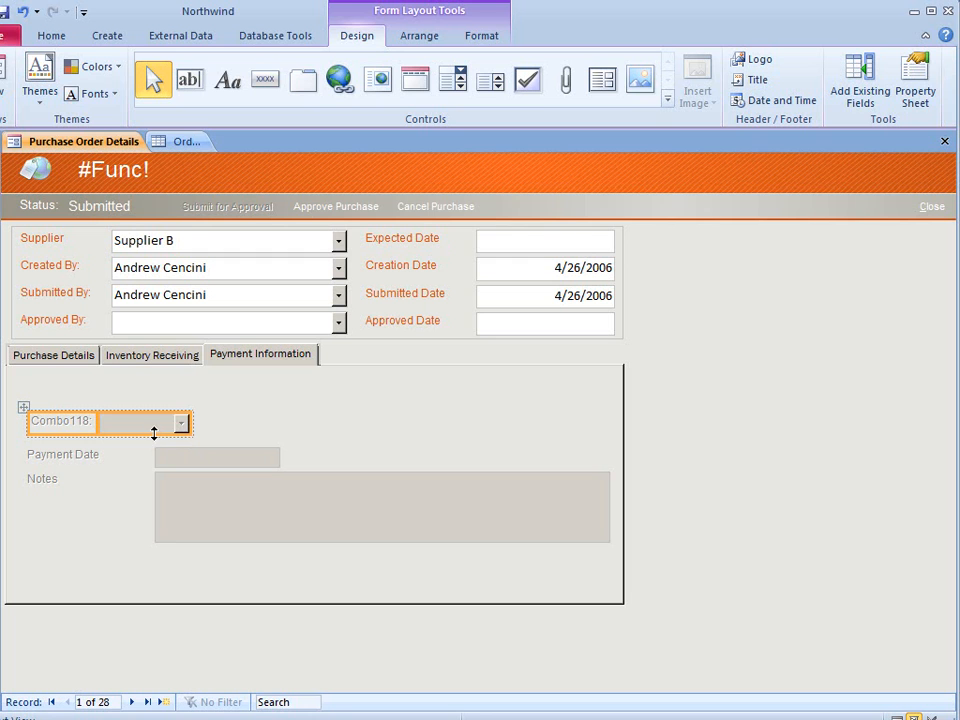
{"action": "left_click_drag", "start_coordinate": [190, 426], "coordinate": [265, 430]}
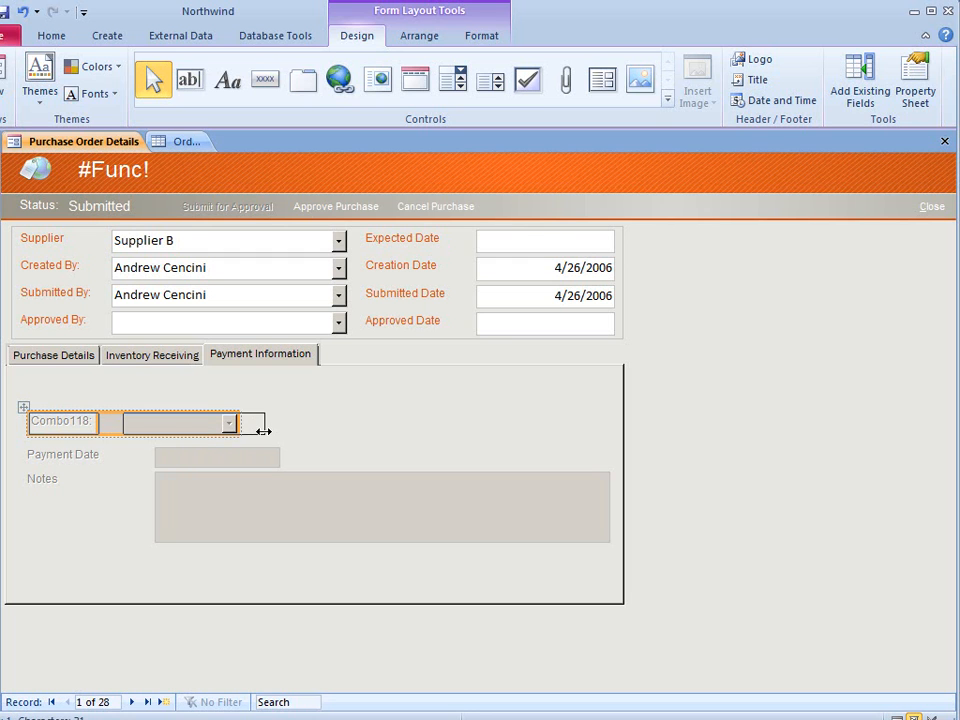
Set the caption of the new combo box's label to Payment Method, and select the combo box beside it
{"action": "left_click", "coordinate": [134, 456]}
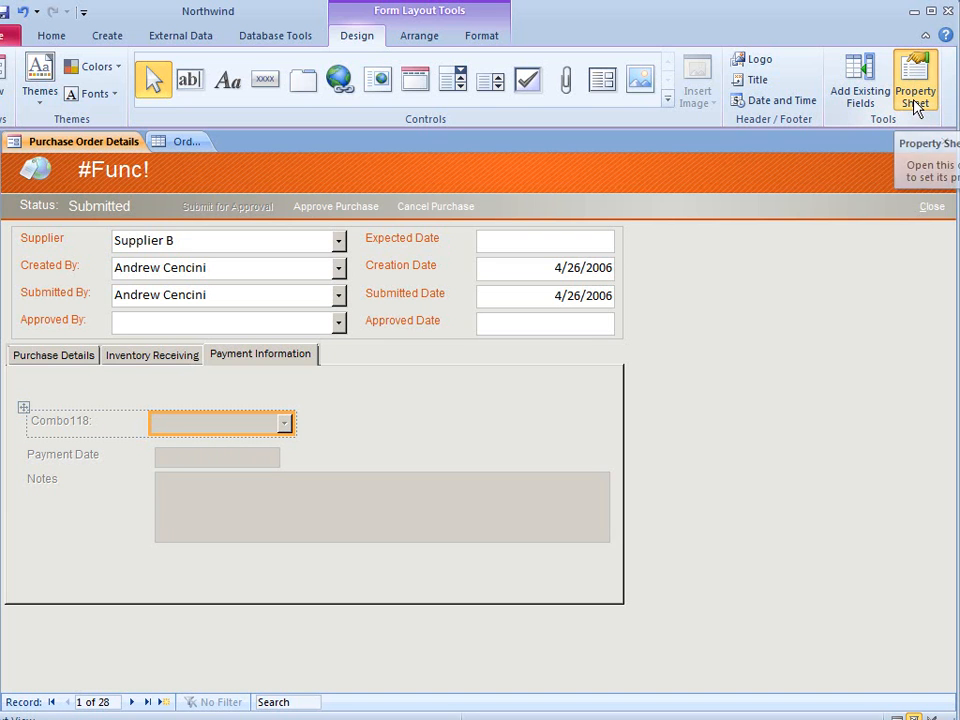
{"action": "left_click", "coordinate": [915, 104]}
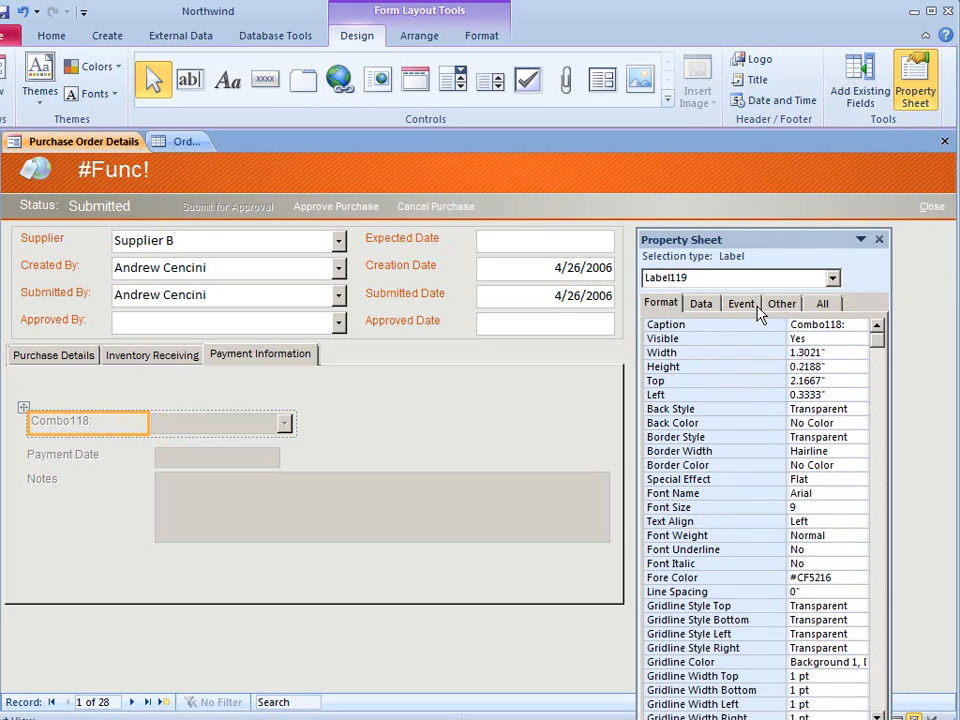
{"action": "double_click", "coordinate": [846, 324]}
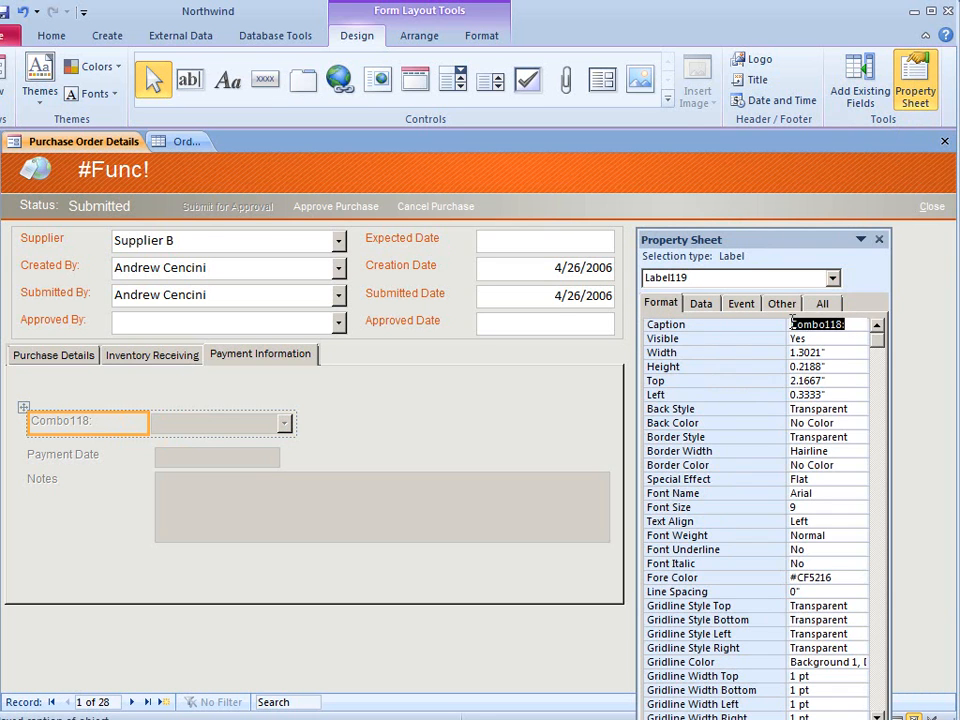
{"action": "type", "text": "Payment Method"}
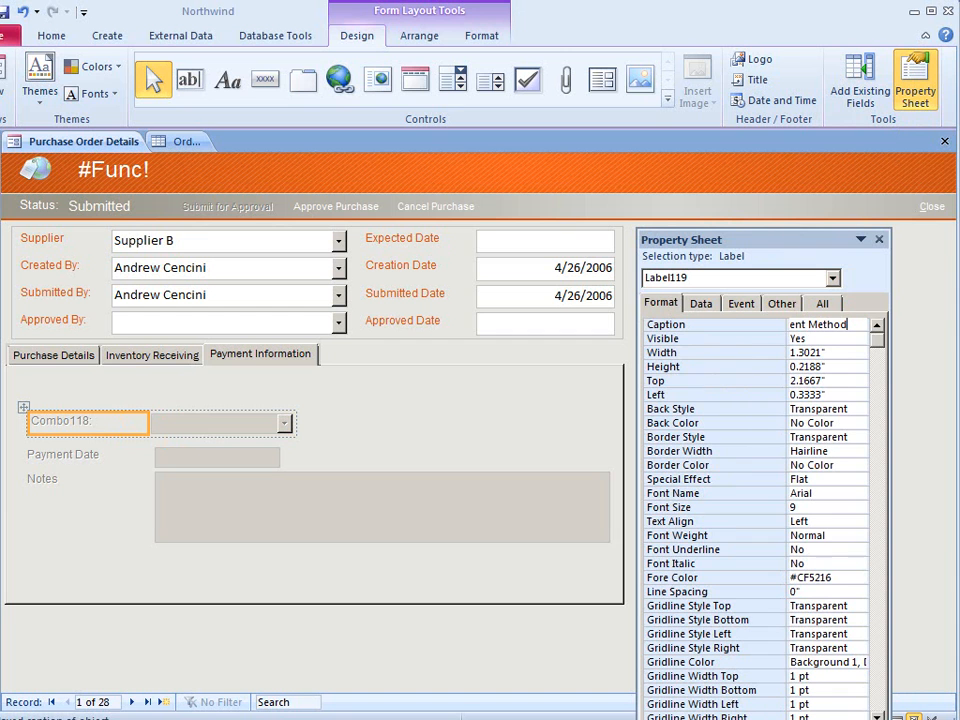
{"action": "key", "text": "Return"}
{"action": "left_click", "coordinate": [250, 428]}
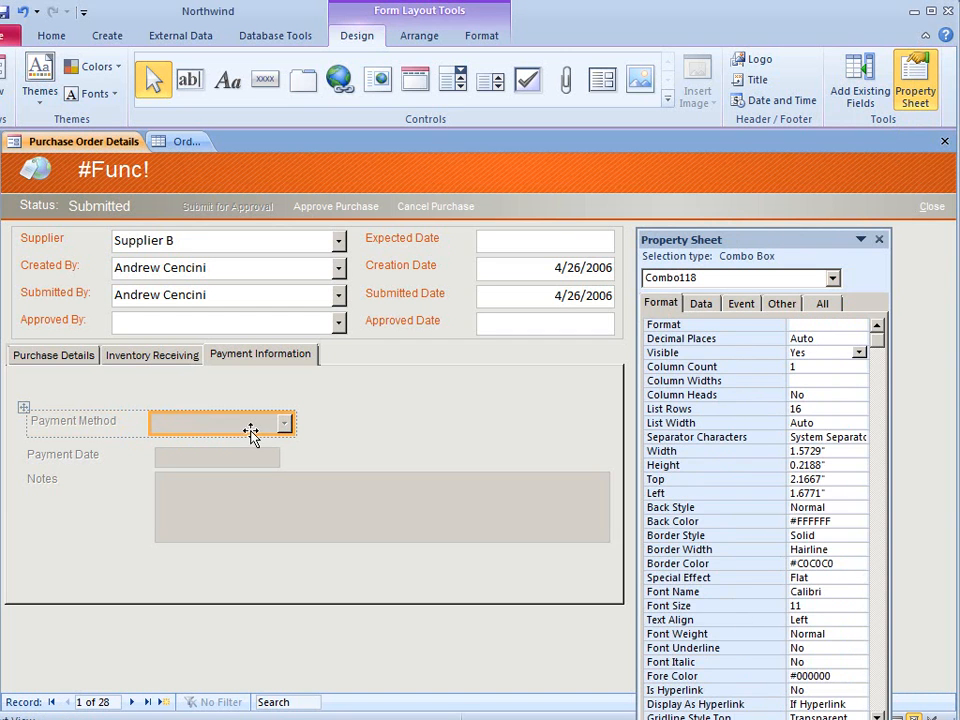
Bind the new combo box to the Payment Method field as its control source
{"action": "left_click", "coordinate": [703, 304]}
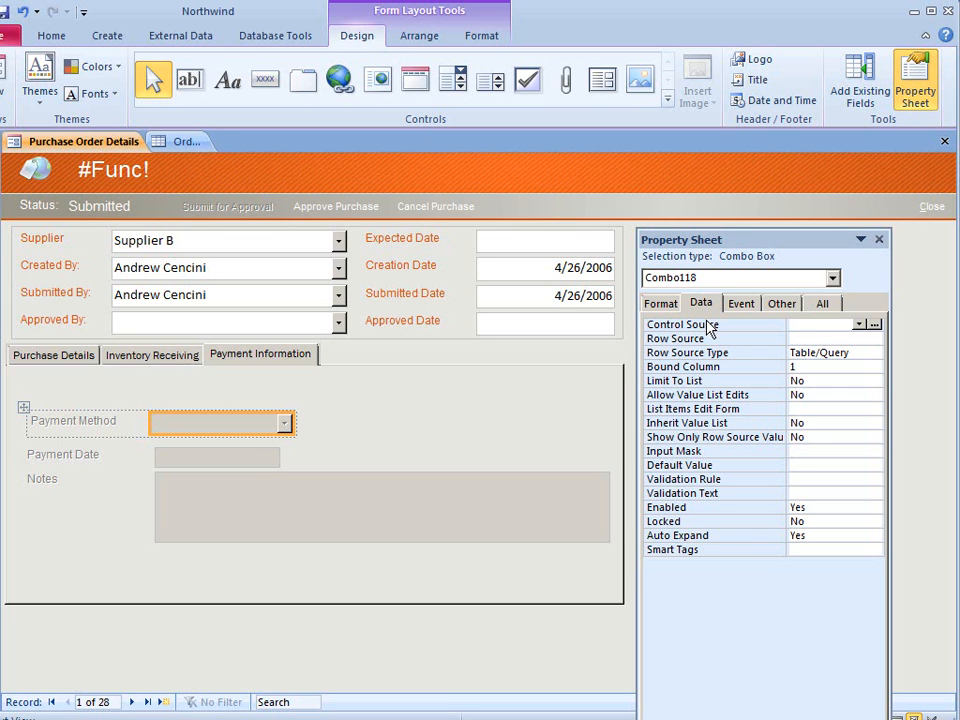
{"action": "left_click", "coordinate": [858, 325]}
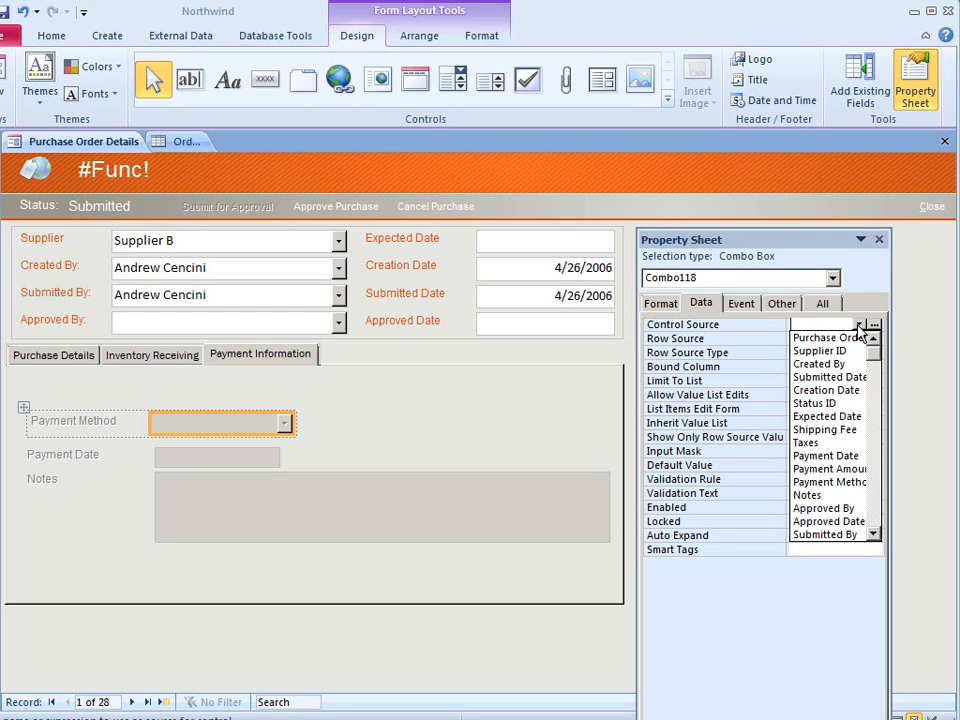
{"action": "left_click", "coordinate": [857, 484]}
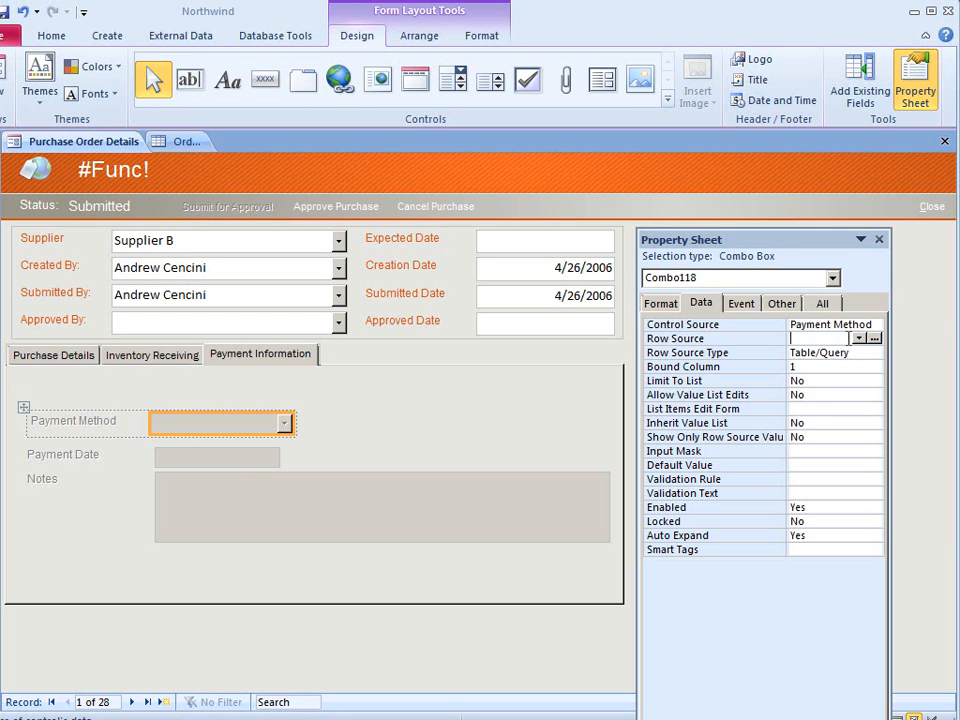
Check the Payment Type column of the Orders table for the values in use, and return to the Purchase Order Details form
{"action": "left_click", "coordinate": [859, 338]}
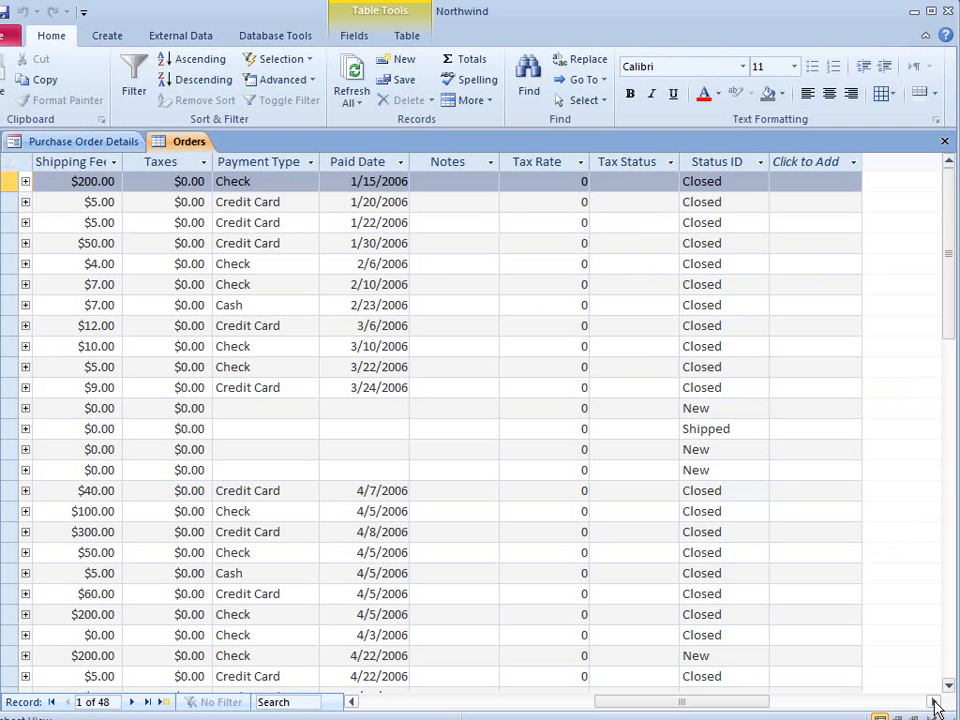
{"action": "left_click", "coordinate": [252, 163]}
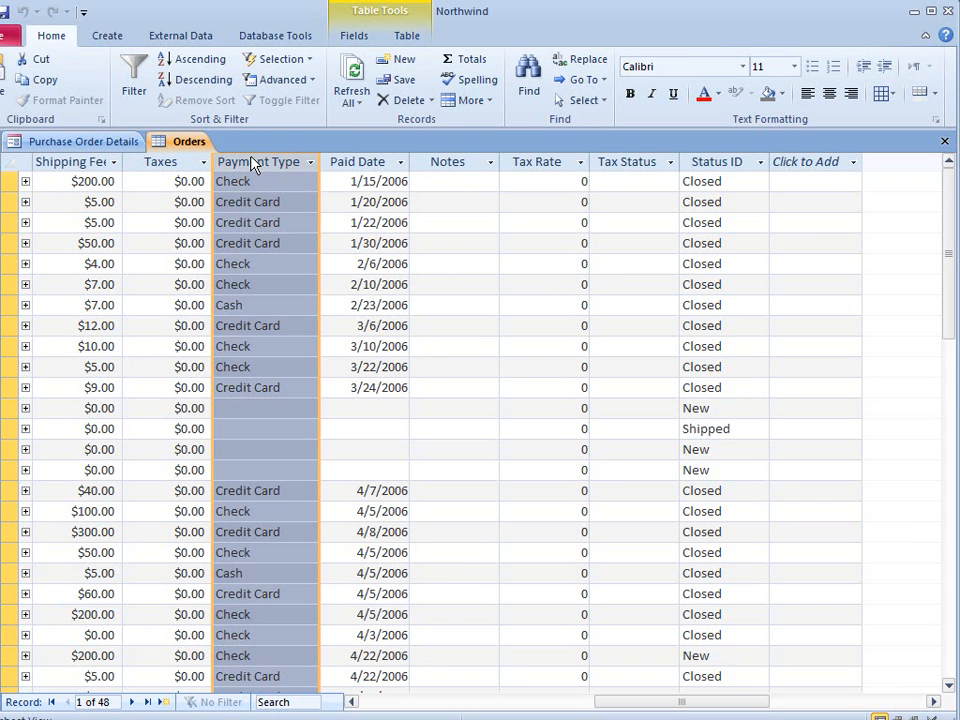
{"action": "left_click", "coordinate": [124, 143]}
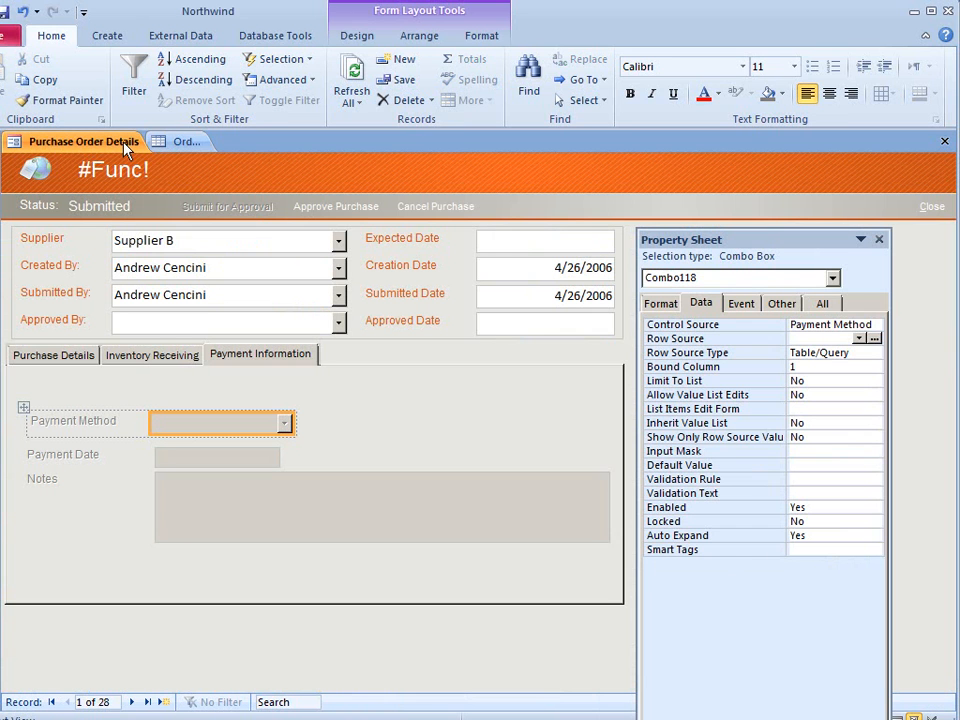
Set the combo box's row source to Credit Card;Check;Cash and its row source type to Value List
{"action": "left_click", "coordinate": [859, 340]}
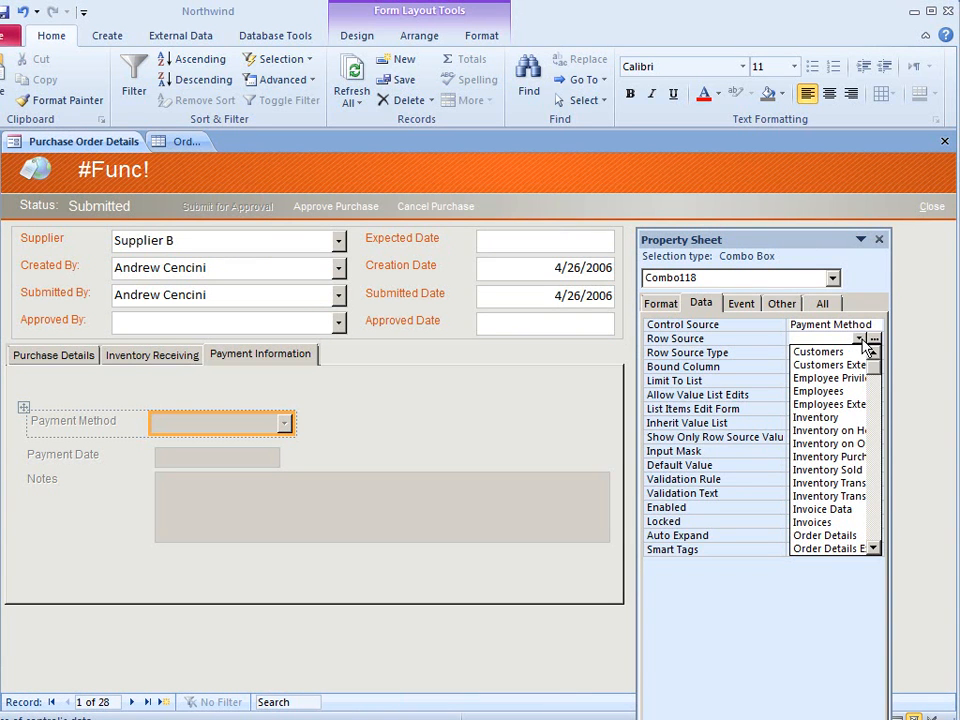
{"action": "left_click_drag", "start_coordinate": [876, 376], "coordinate": [893, 525]}
{"action": "left_click", "coordinate": [859, 339]}
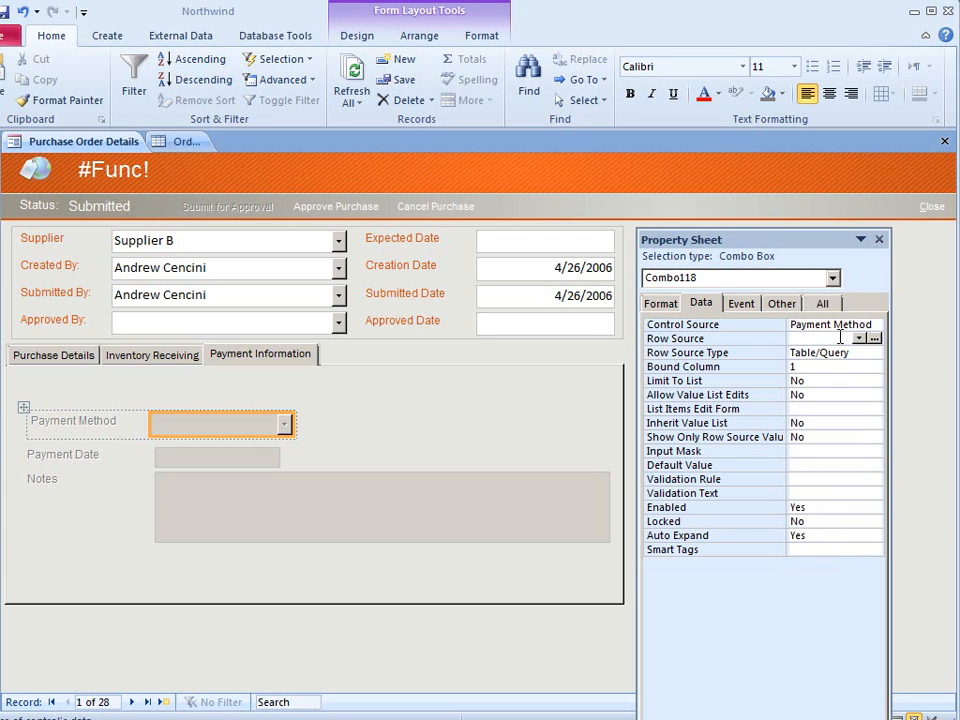
{"action": "key", "text": "ctrl+v"}
{"action": "left_click", "coordinate": [873, 352]}
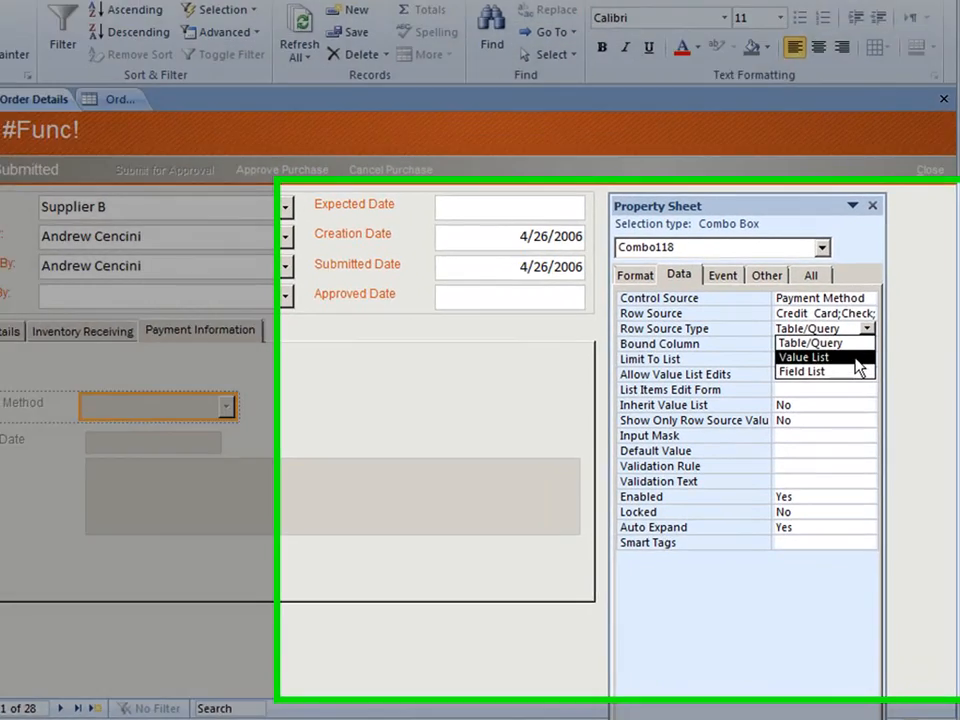
{"action": "left_click", "coordinate": [855, 362]}
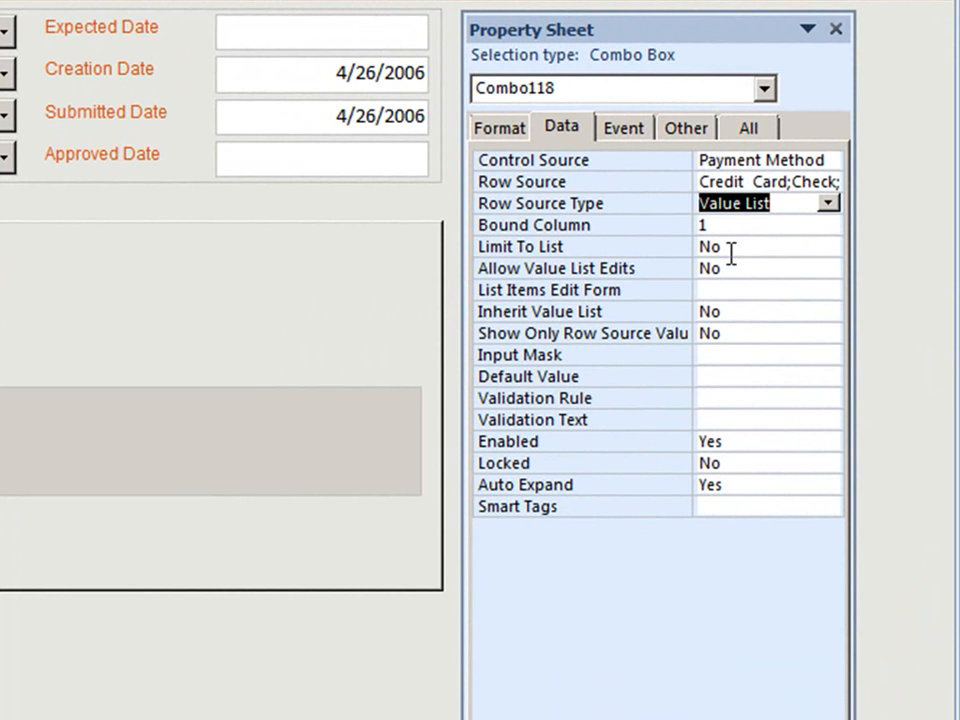
Set both Limit To List and Allow Value List Edits to Yes for the combo box
{"action": "left_click", "coordinate": [731, 254]}
{"action": "left_click", "coordinate": [829, 248]}
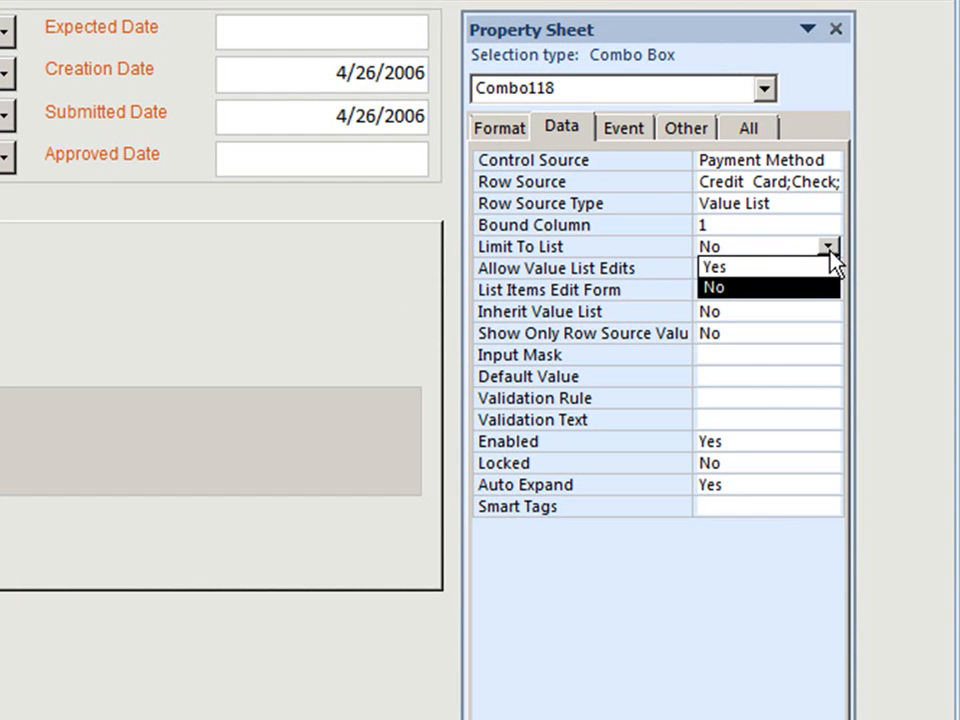
{"action": "left_click", "coordinate": [800, 267]}
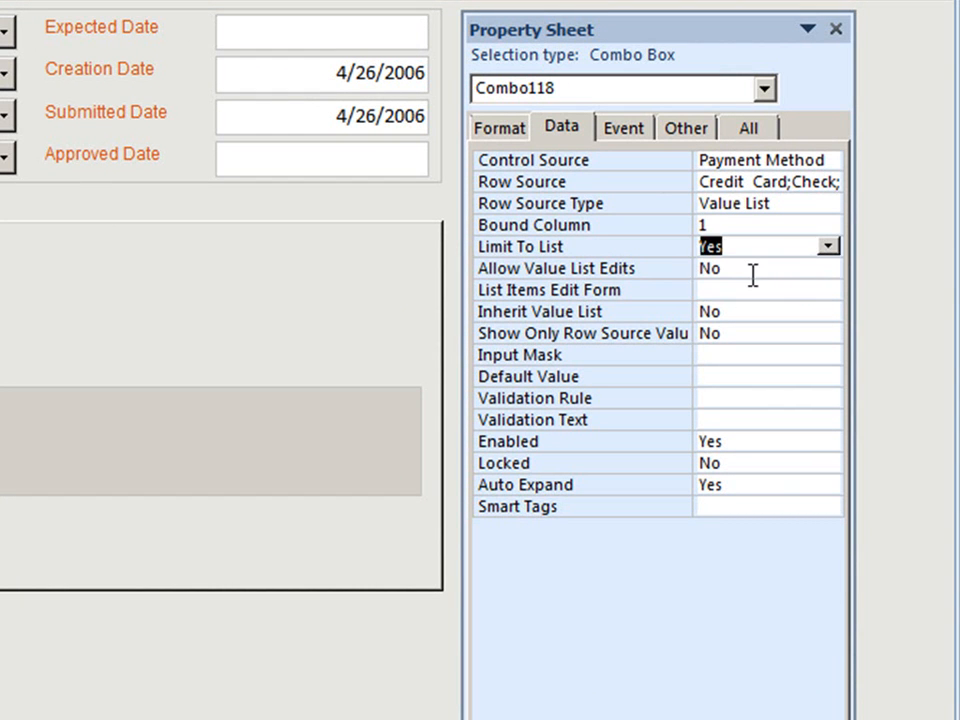
{"action": "left_click", "coordinate": [812, 270]}
{"action": "left_click", "coordinate": [829, 268]}
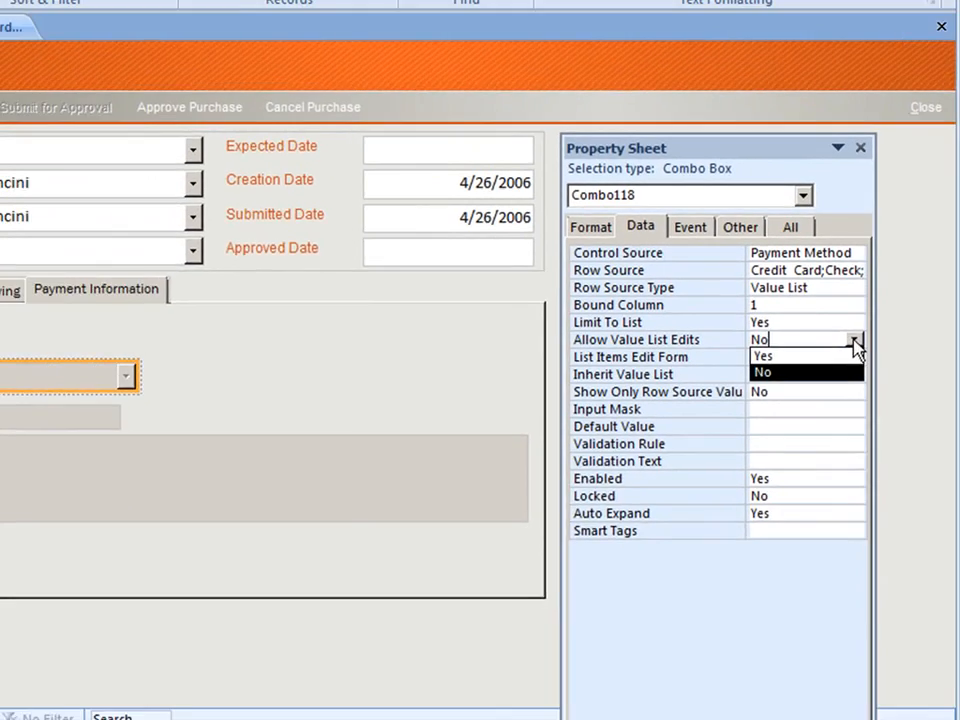
{"action": "left_click", "coordinate": [830, 348]}
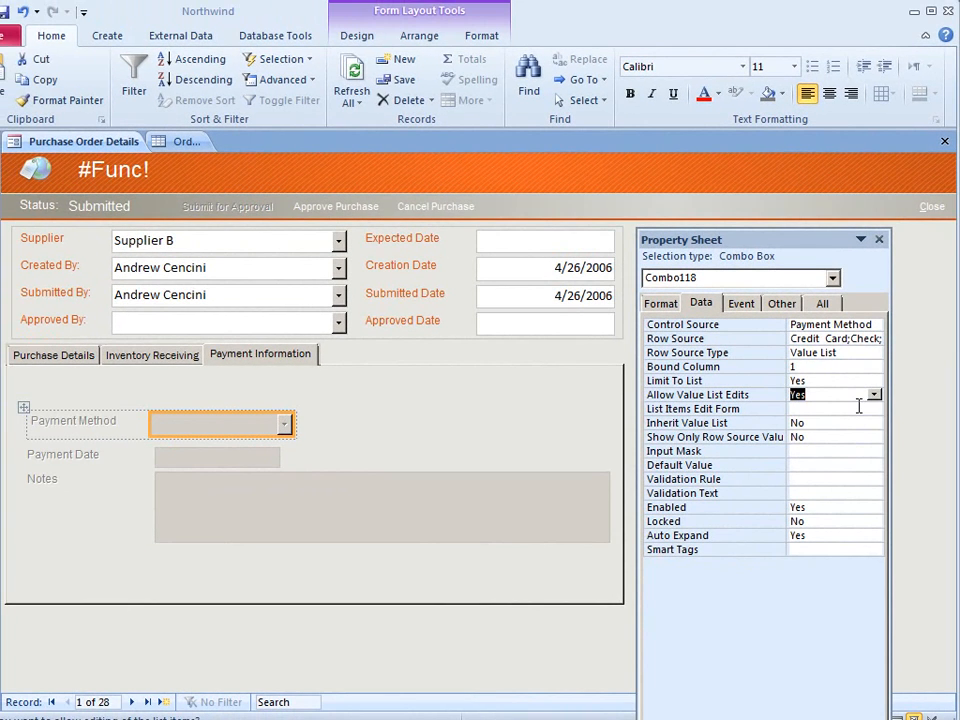
Switch the Purchase Order Details form to Form View
{"action": "right_click", "coordinate": [110, 141]}
{"action": "left_click", "coordinate": [150, 221]}
{"action": "left_click", "coordinate": [155, 643]}
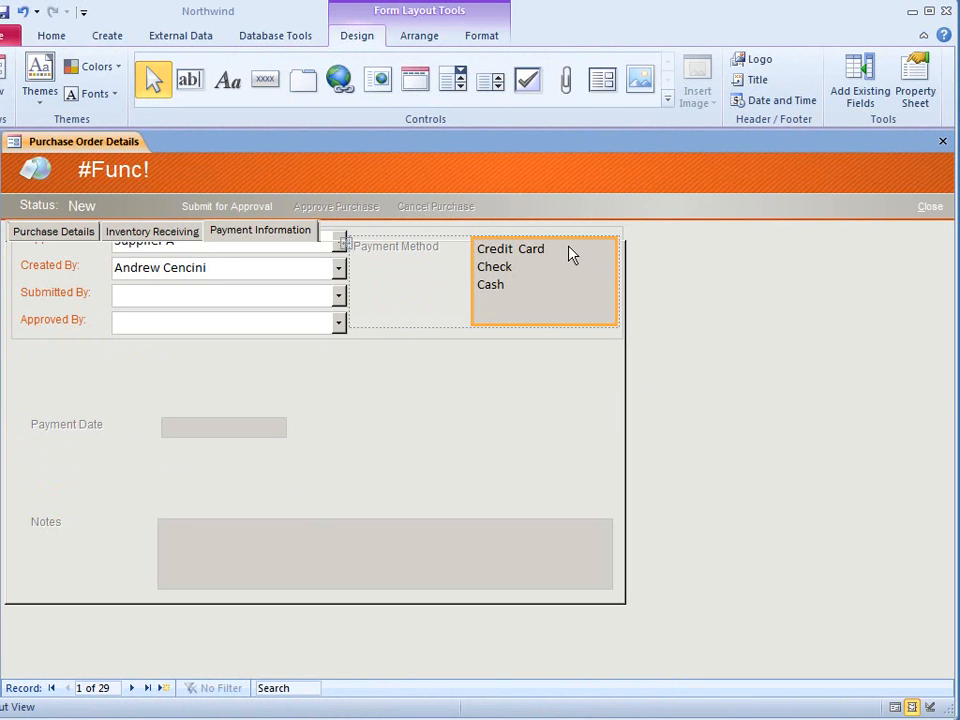
Convert the Payment Method list box on the Payment Information page into a combo box
{"action": "right_click", "coordinate": [571, 253]}
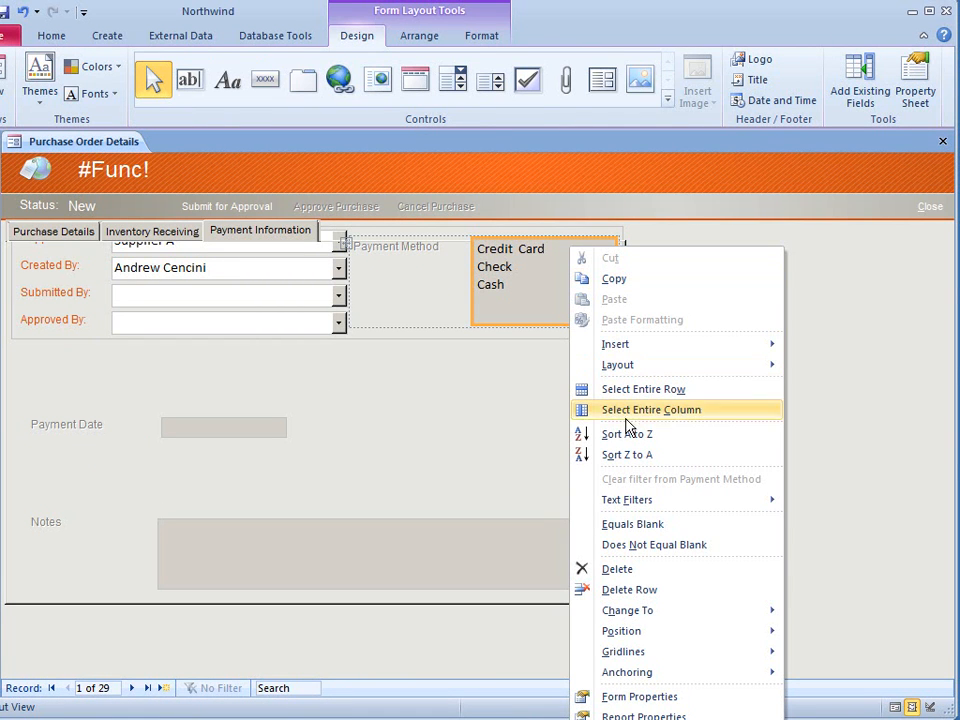
{"action": "mouse_move", "coordinate": [632, 506]}
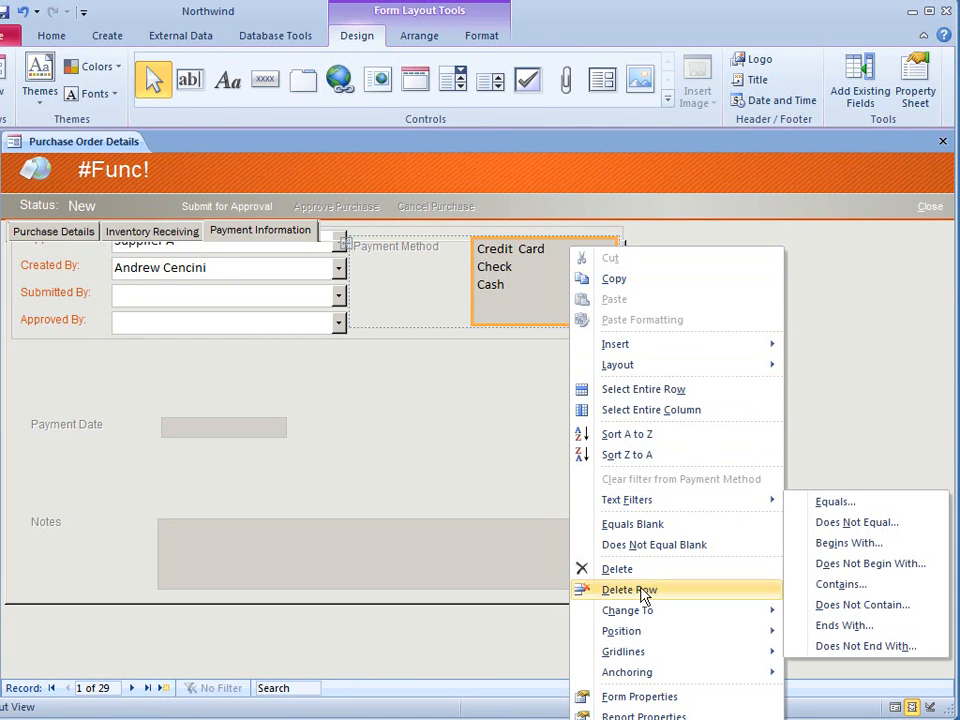
{"action": "mouse_move", "coordinate": [646, 614]}
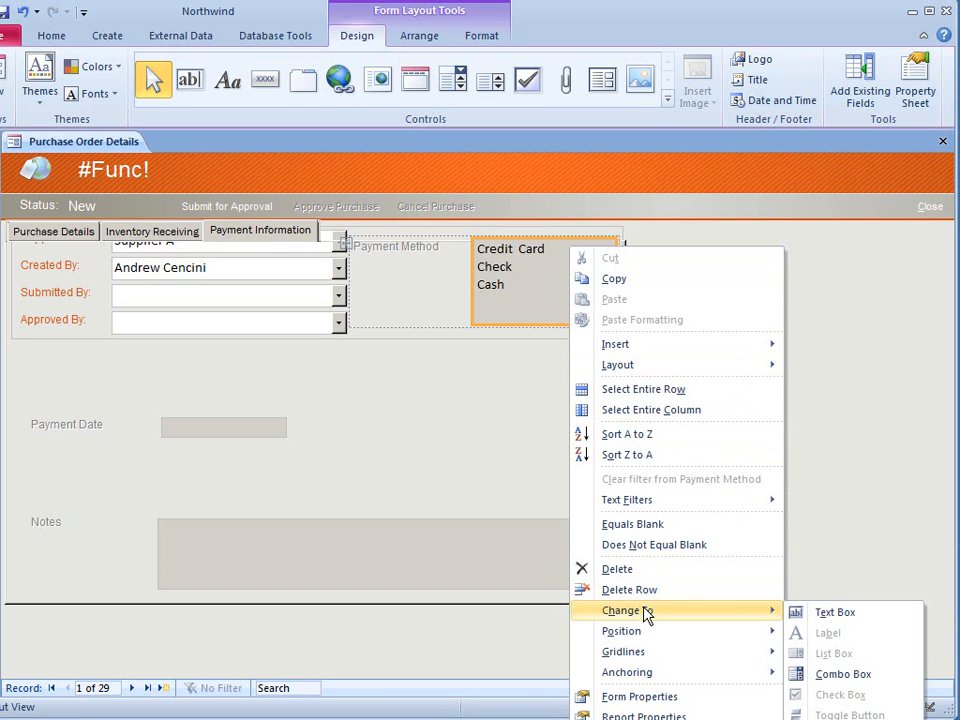
{"action": "left_click", "coordinate": [841, 680]}
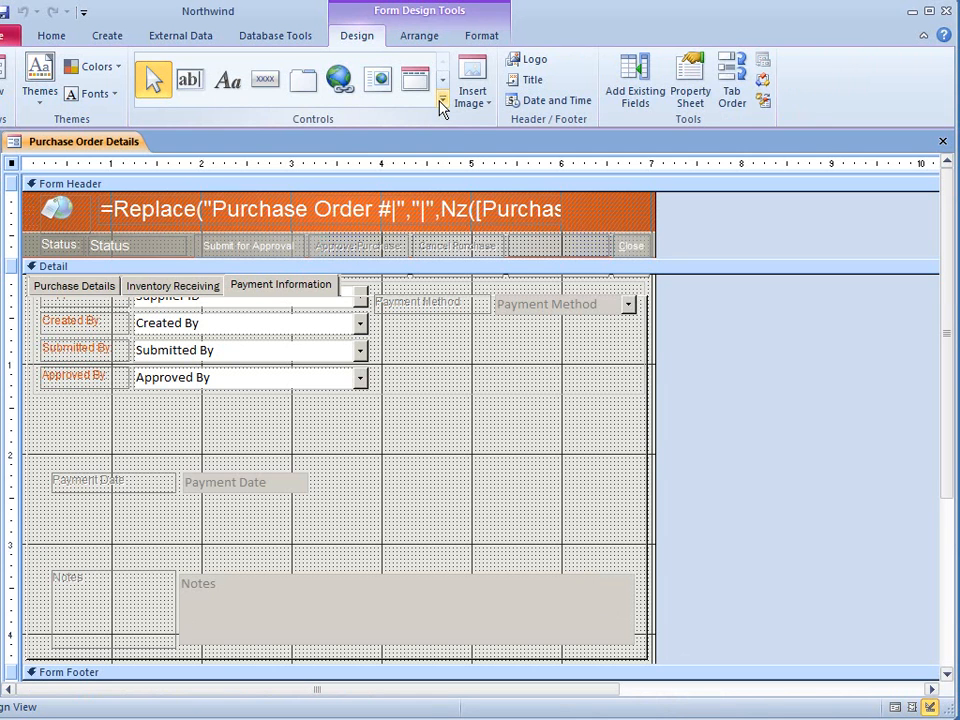
Show the full set of controls available for the form in Design View
{"action": "left_click", "coordinate": [442, 106]}
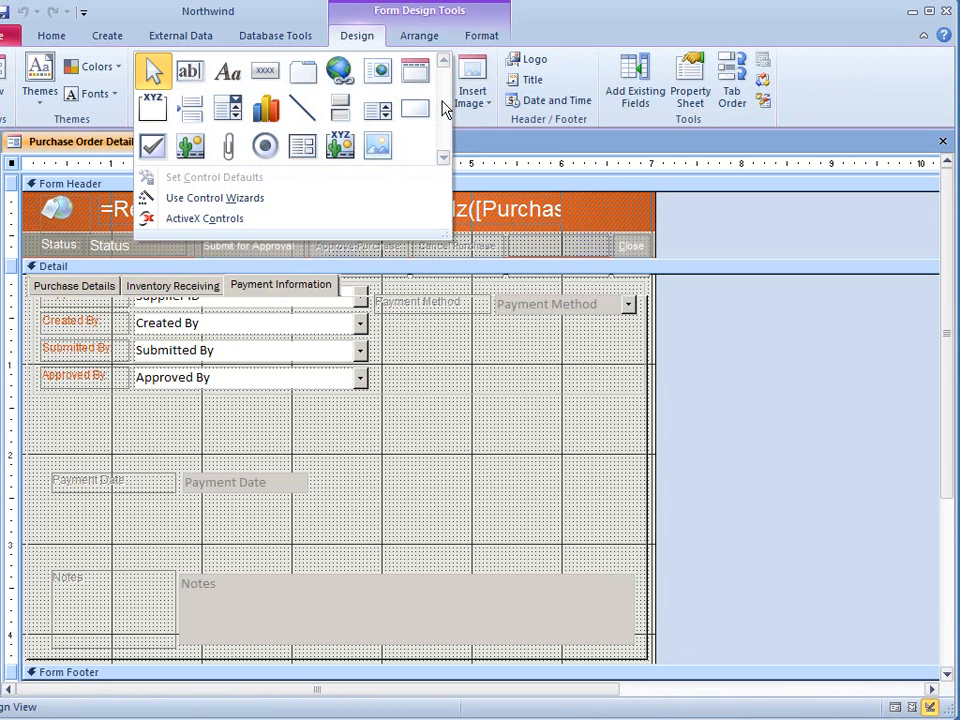